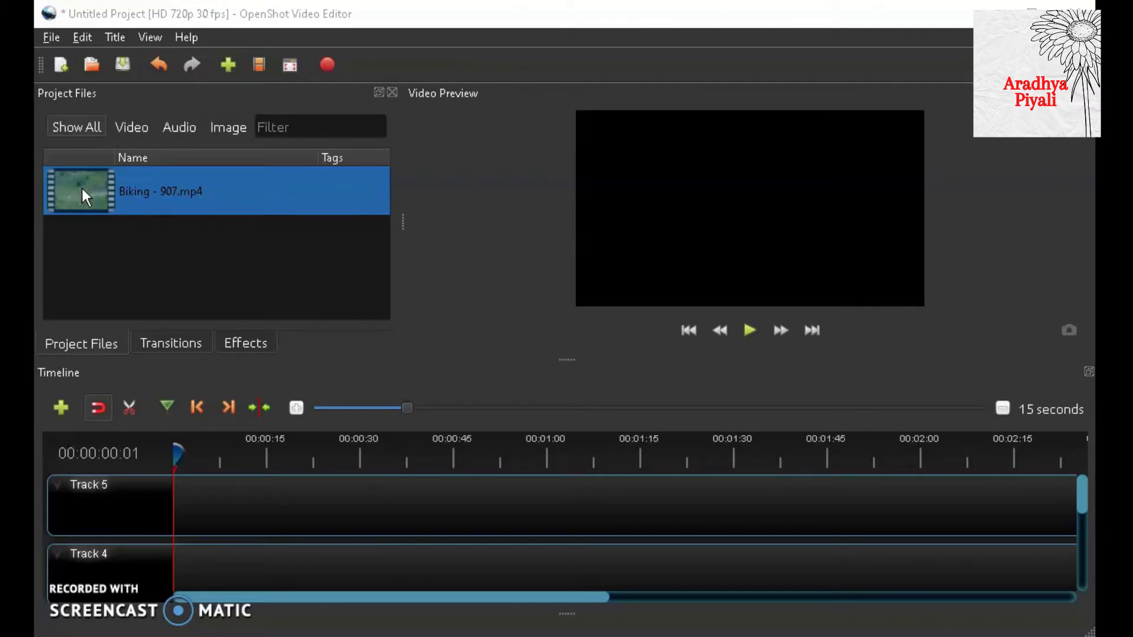
# Place the Biking - 907.mp4 clip at the very start of Track 3 and play it through in the preview
pyautogui.moveTo(86, 194); pyautogui.dragTo(236, 501)
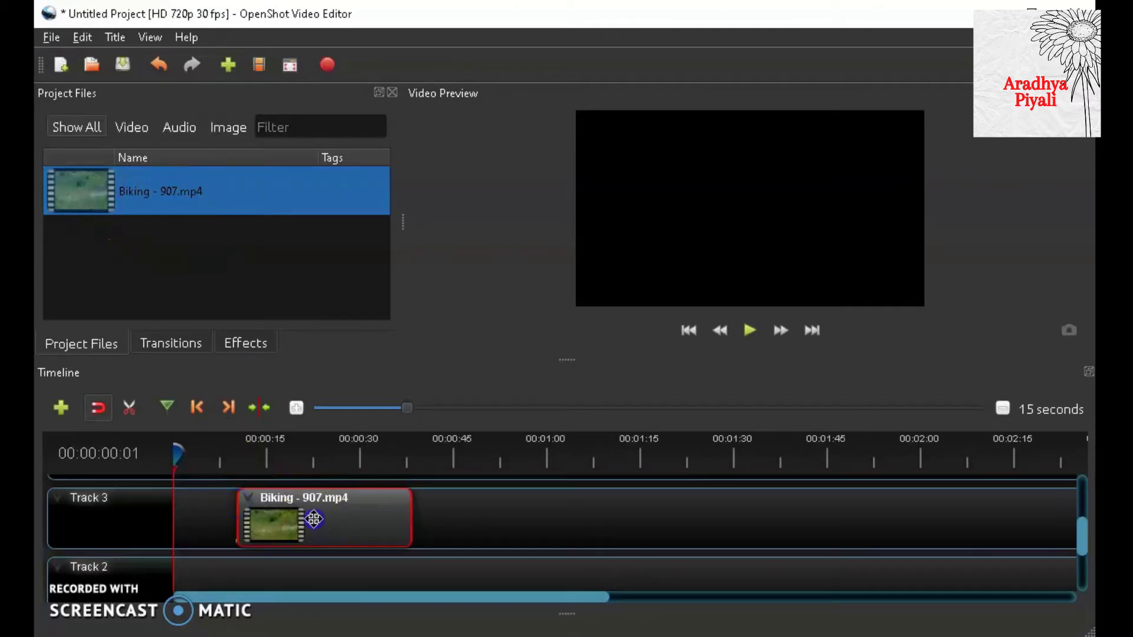
pyautogui.moveTo(313, 519); pyautogui.dragTo(247, 521)
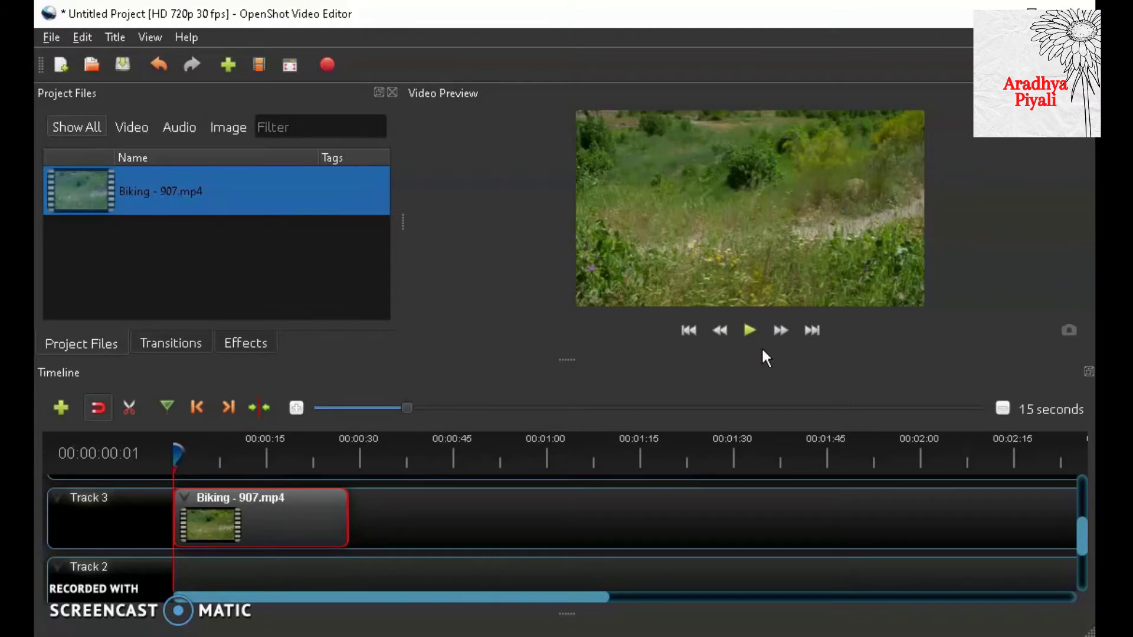
pyautogui.click(748, 335)
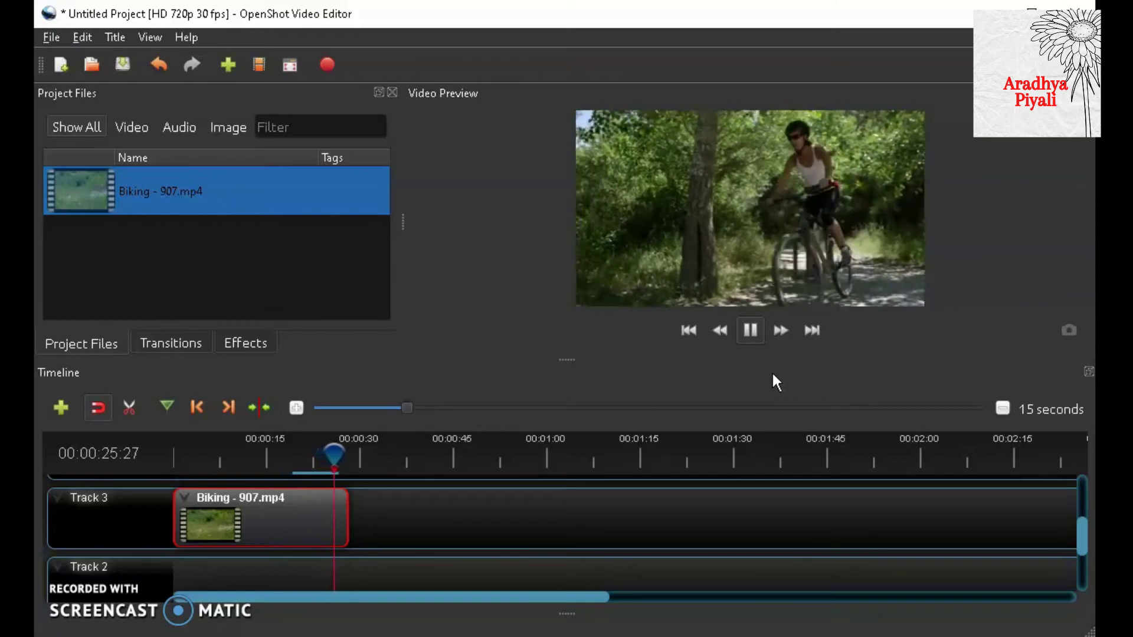
pyautogui.click(689, 331)
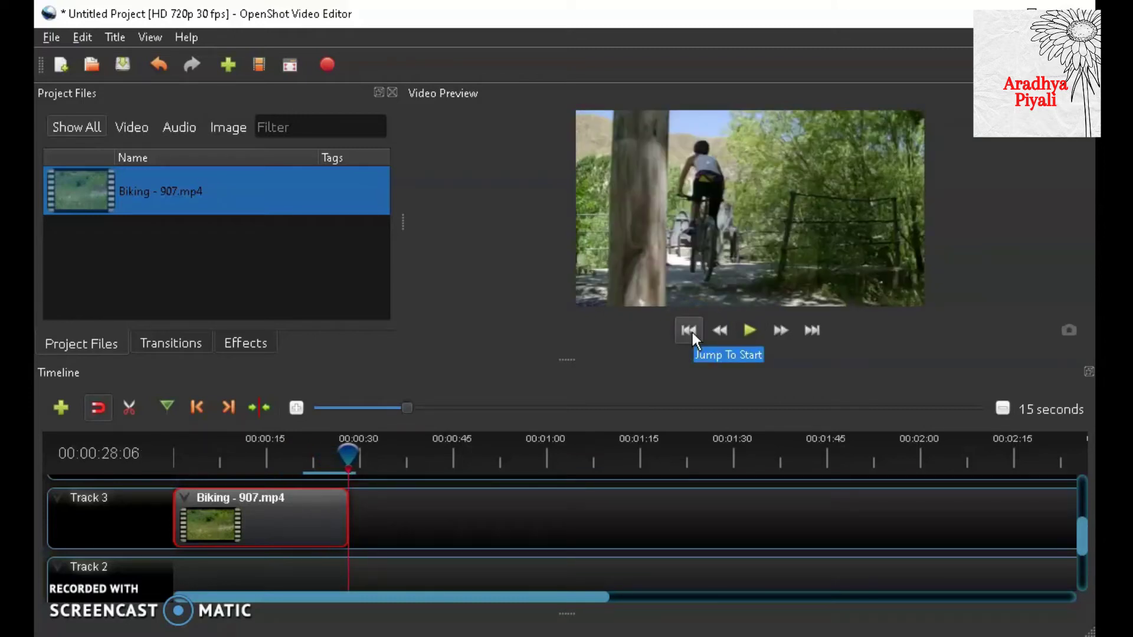
pyautogui.click(690, 330)
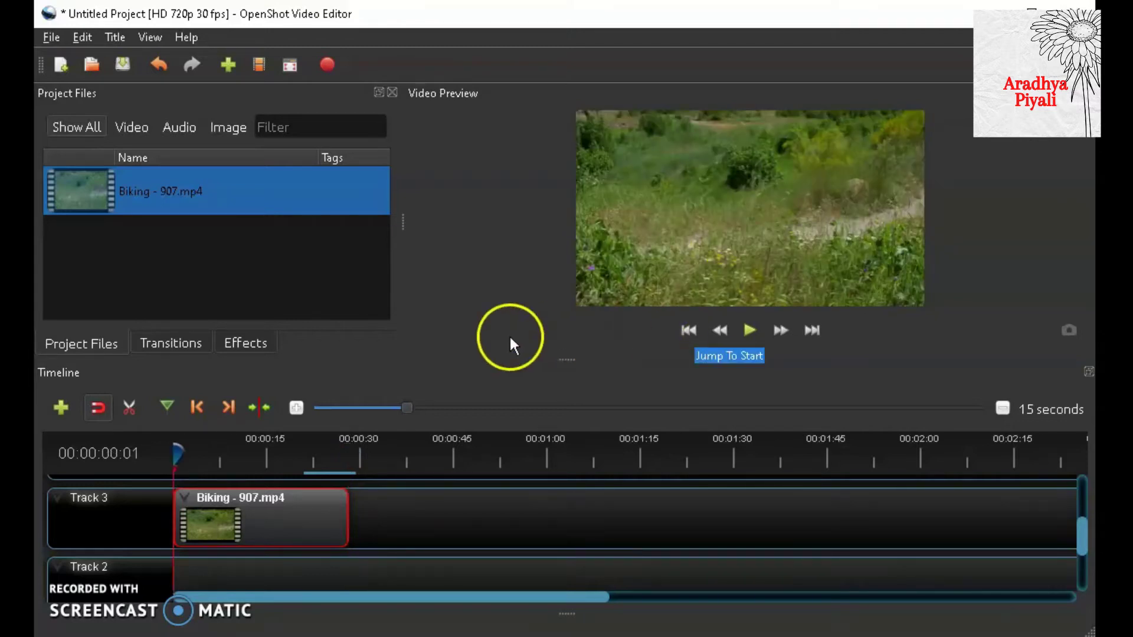
# Set the Track 3 biking clip's time to Normal, Forward, 1X and briefly preview its playback
pyautogui.rightClick(286, 523)
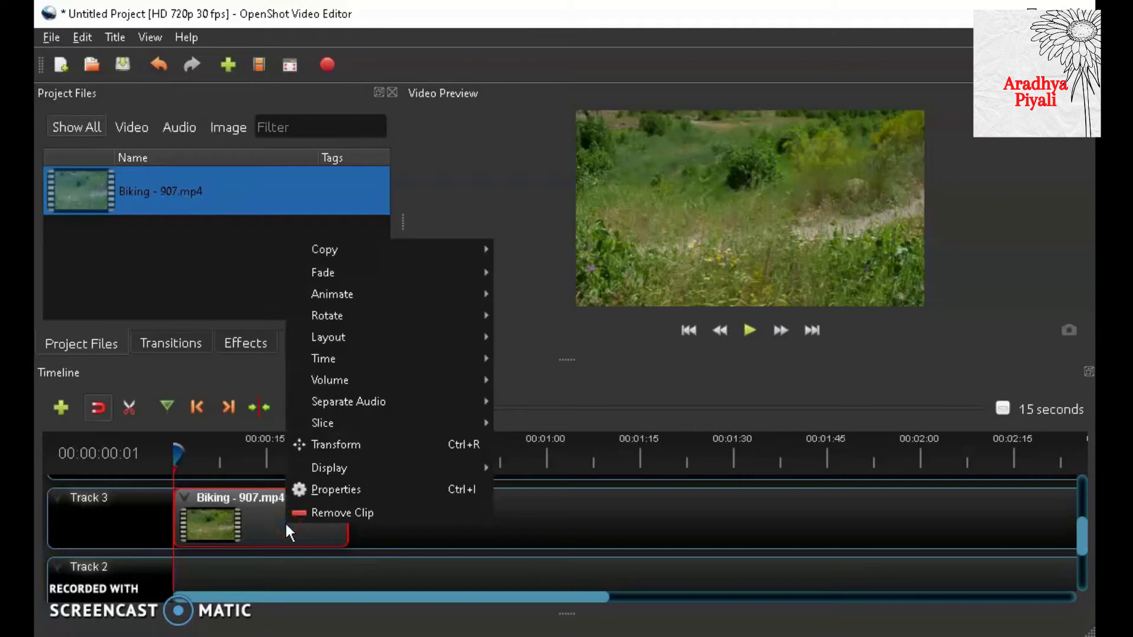
pyautogui.moveTo(330, 512); pyautogui.dragTo(362, 362)
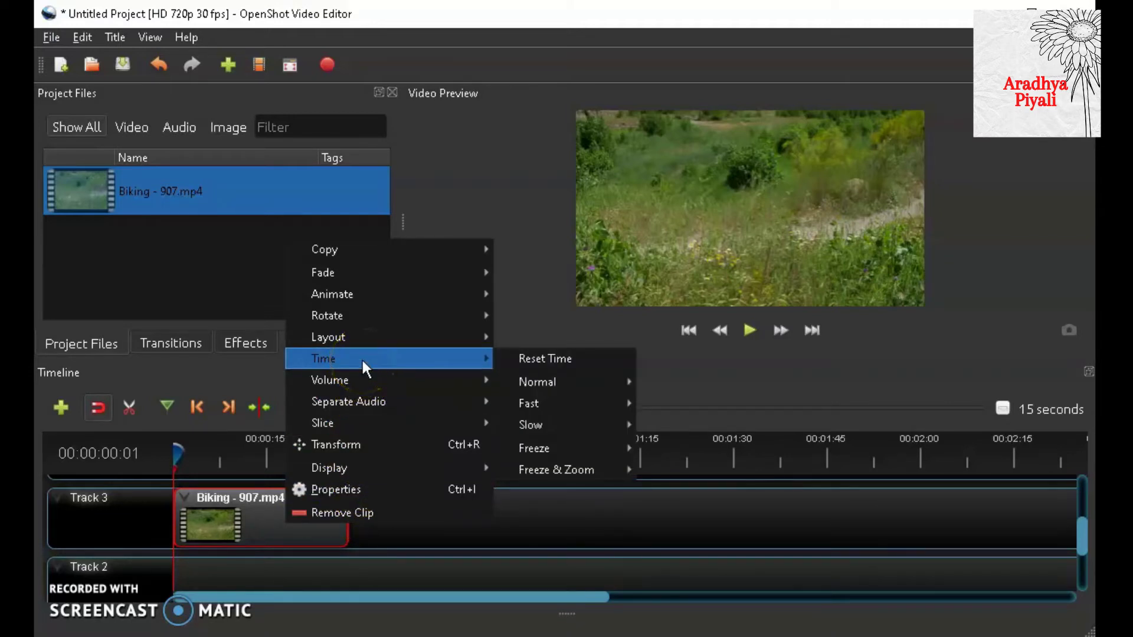
pyautogui.moveTo(555, 382)
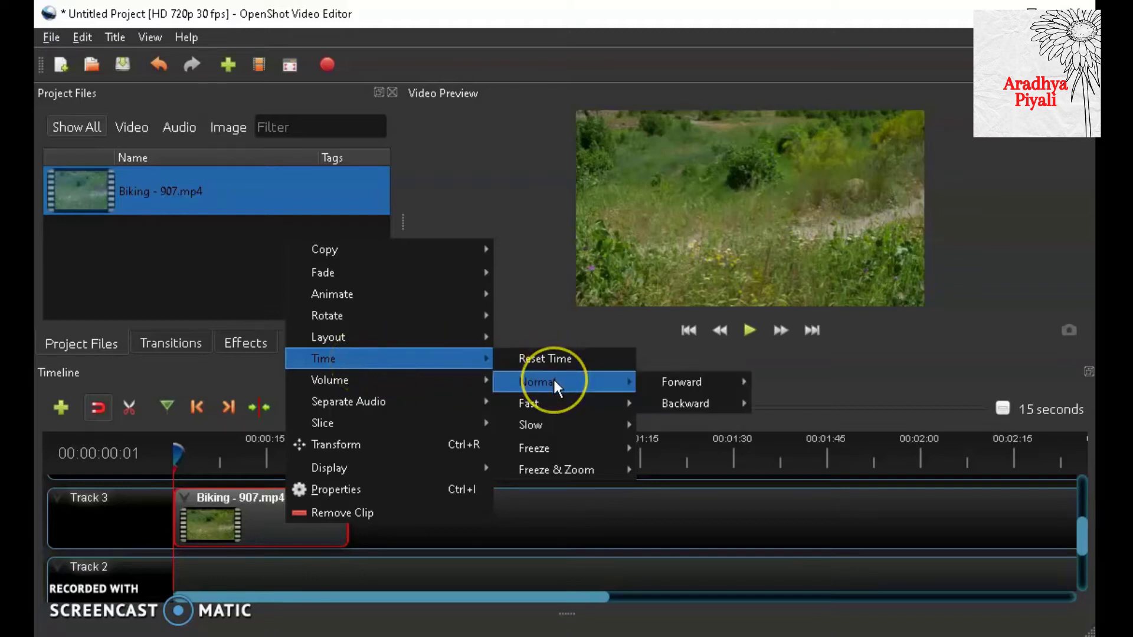
pyautogui.moveTo(553, 377); pyautogui.dragTo(543, 422)
pyautogui.moveTo(550, 383)
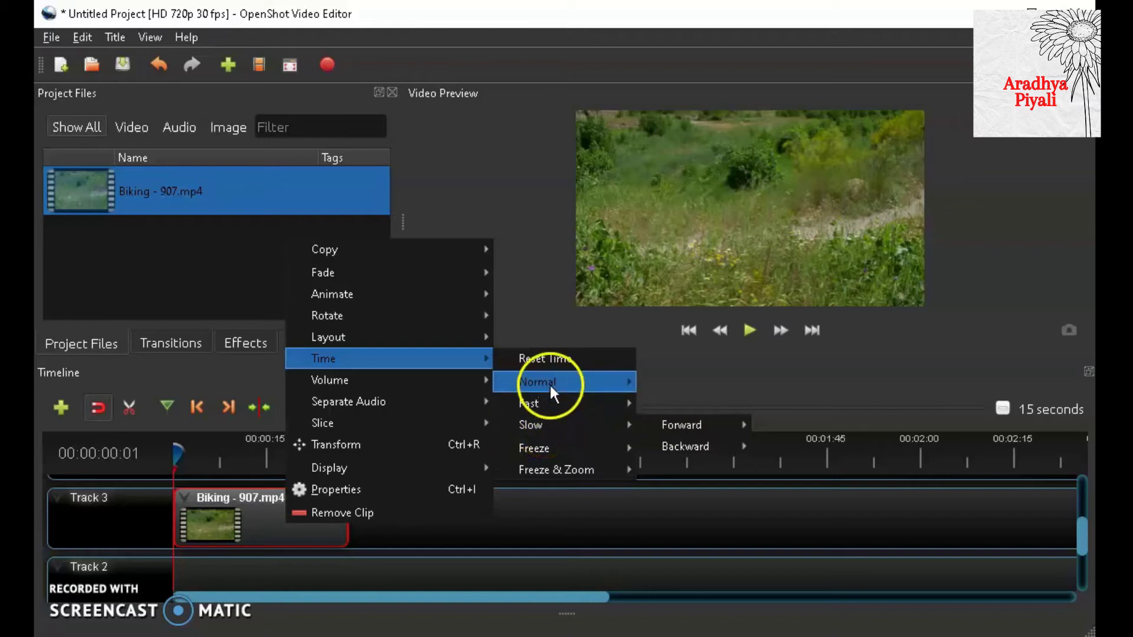
pyautogui.moveTo(676, 382)
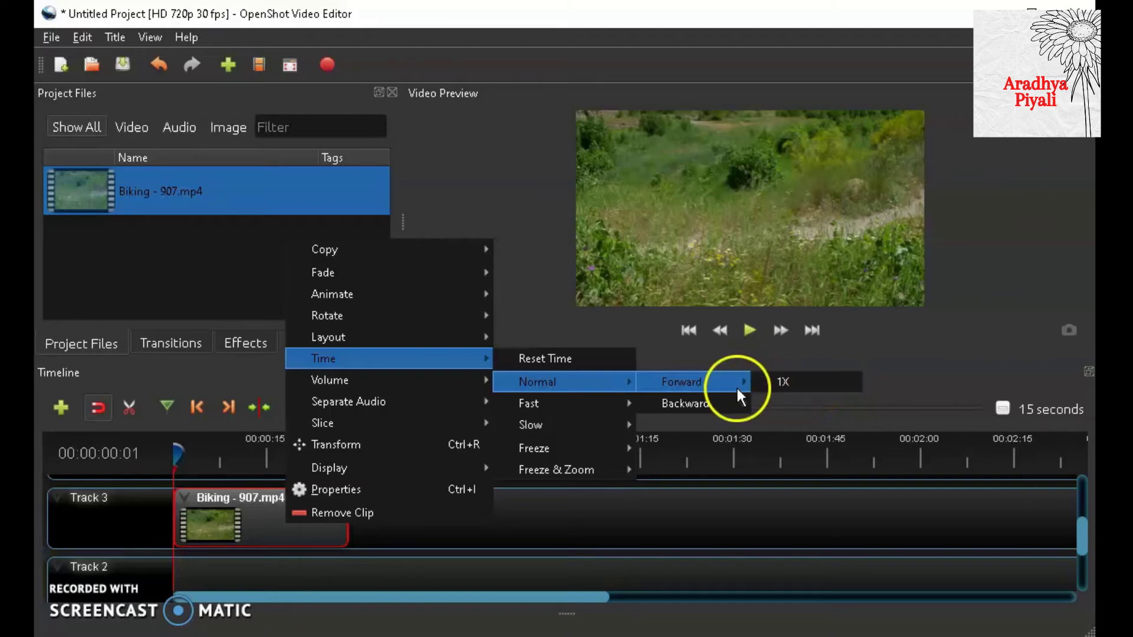
pyautogui.click(781, 383)
pyautogui.click(750, 331)
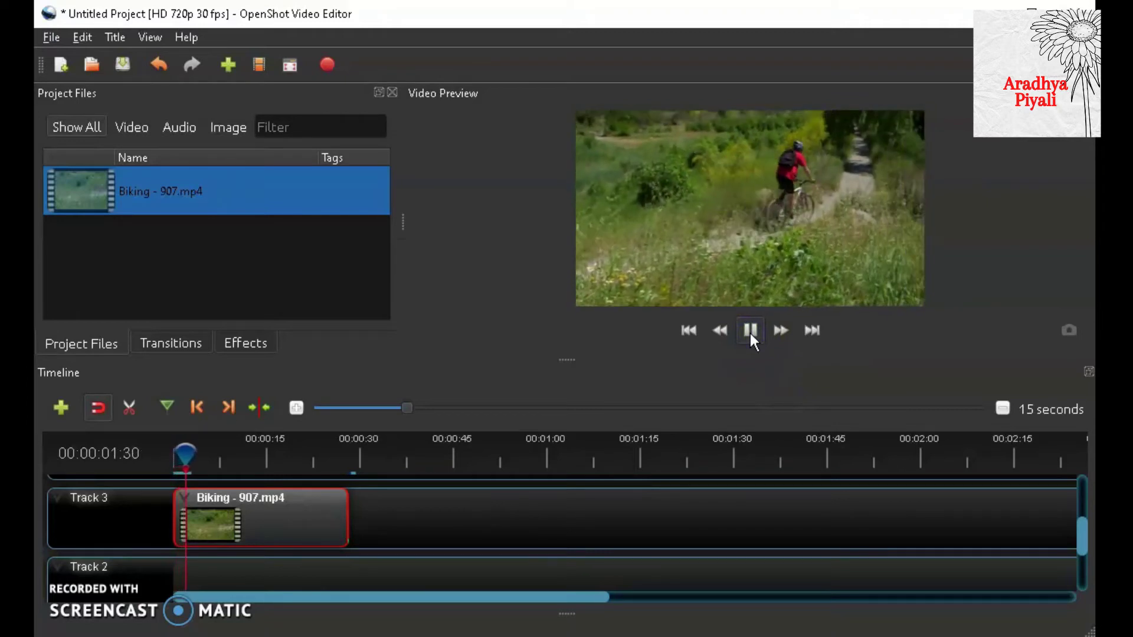
pyautogui.click(788, 190)
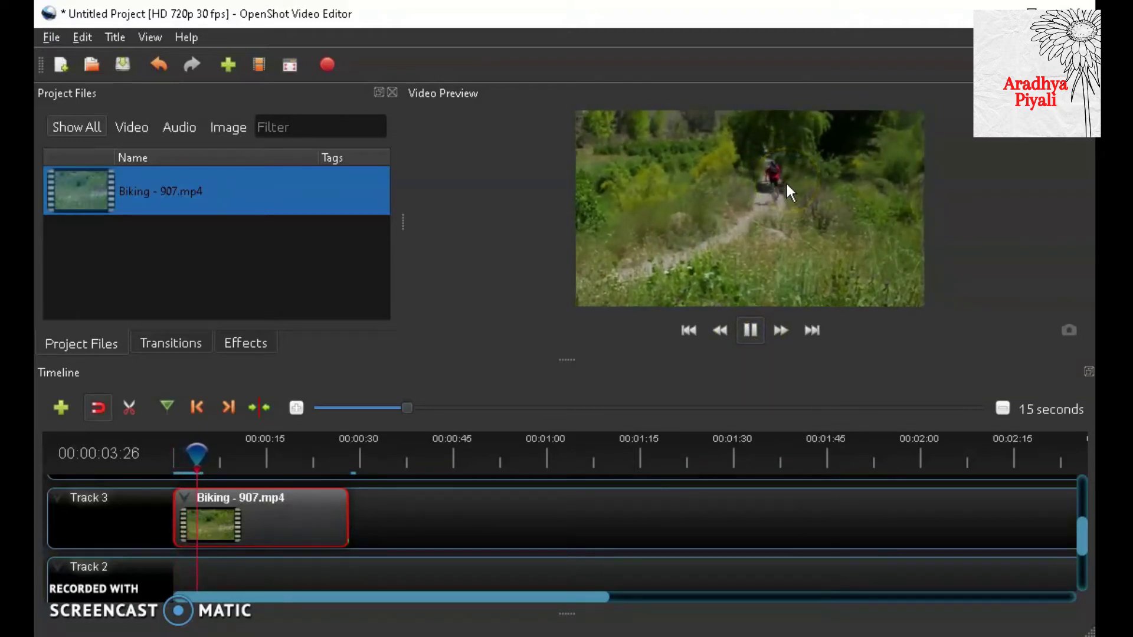
pyautogui.click(748, 330)
# Reverse the biking clip by setting its time to Normal, Backward, 1X, and play it in the preview
pyautogui.rightClick(322, 512)
pyautogui.moveTo(404, 348)
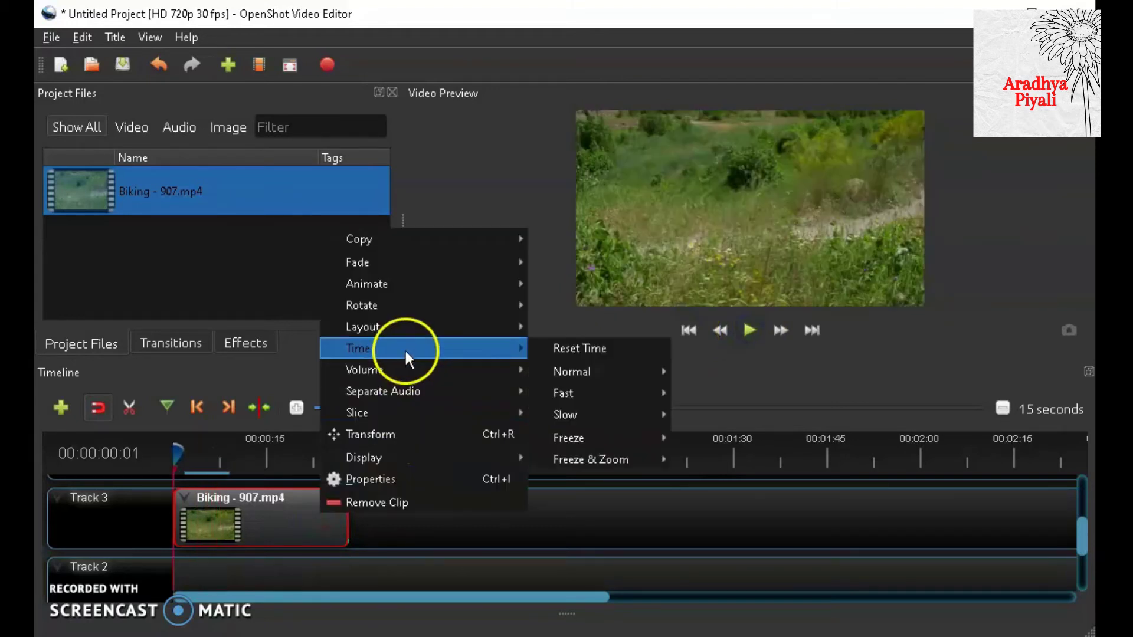
pyautogui.moveTo(577, 370)
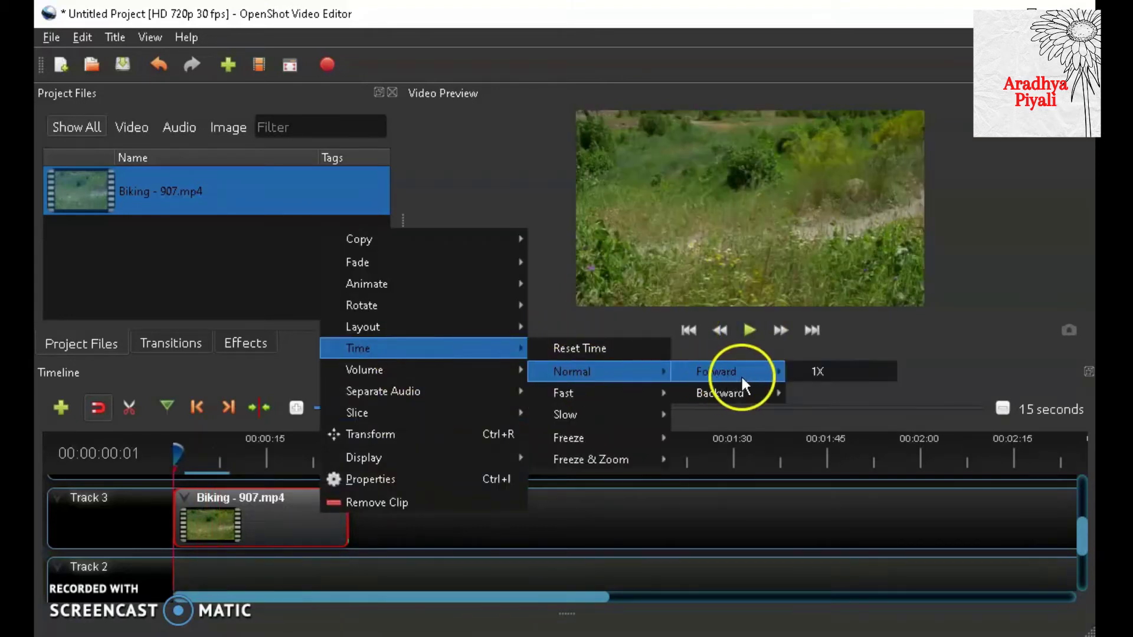
pyautogui.moveTo(742, 391)
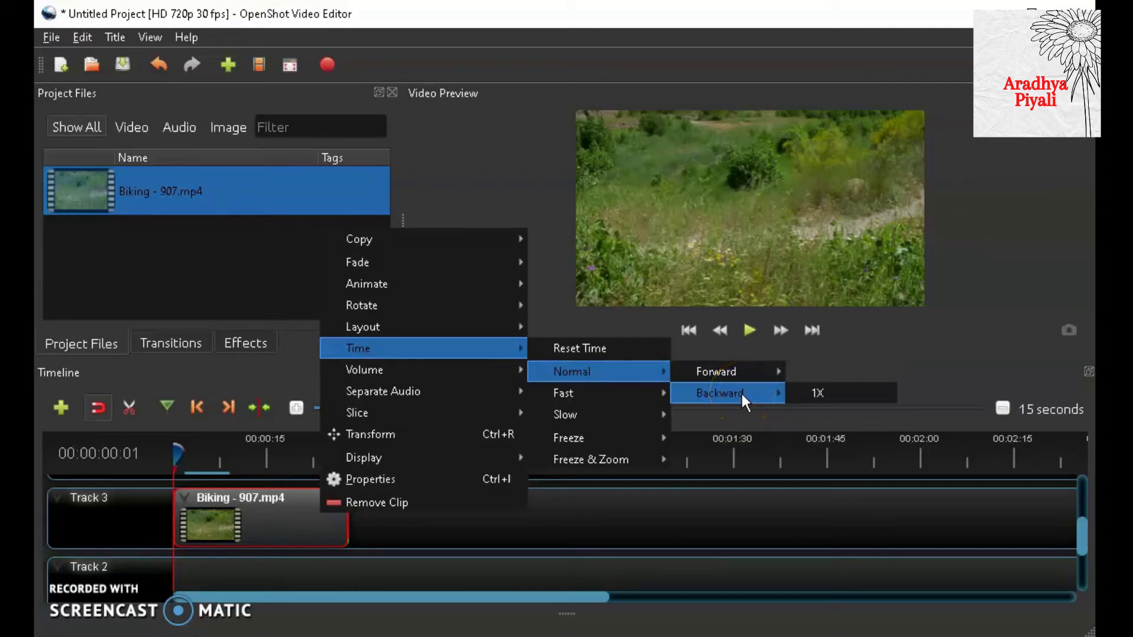
pyautogui.click(809, 394)
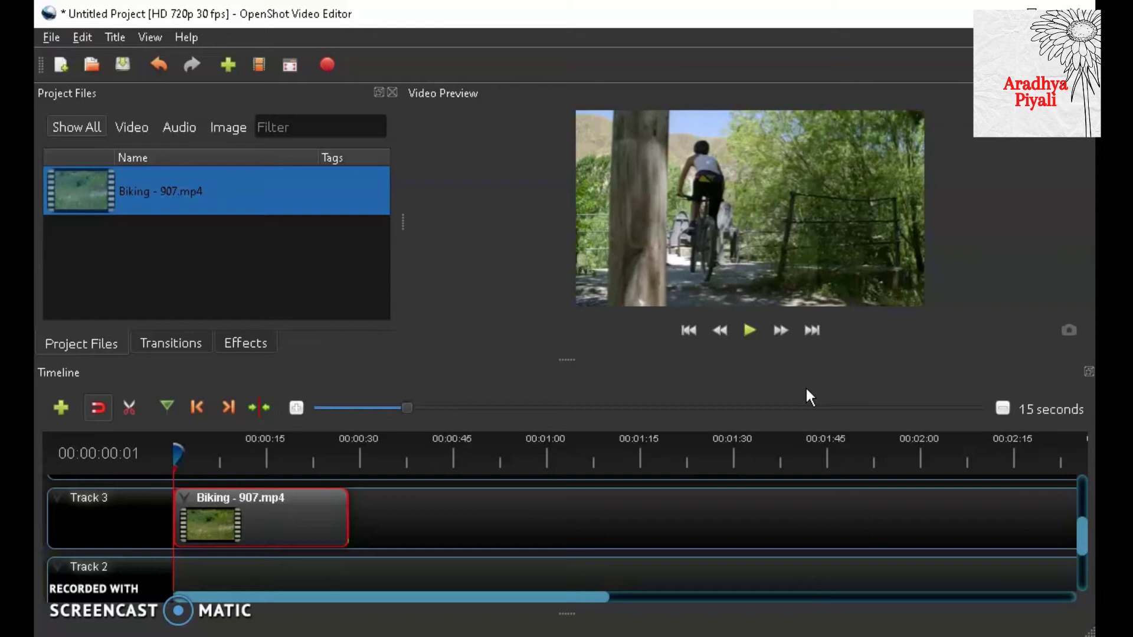
pyautogui.click(748, 329)
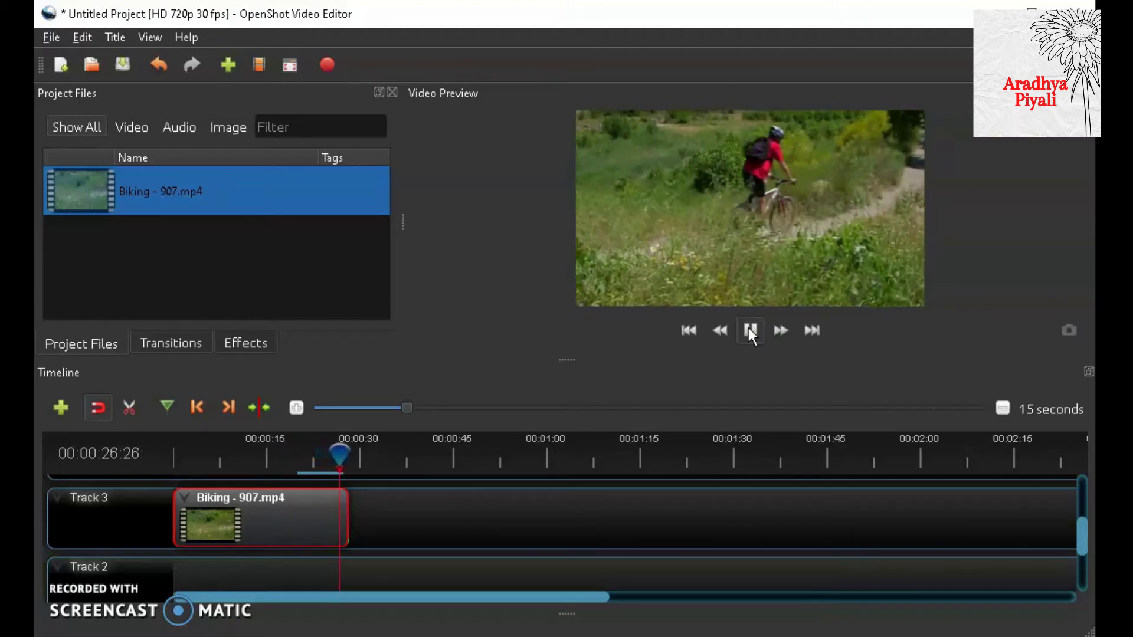
pyautogui.click(738, 353)
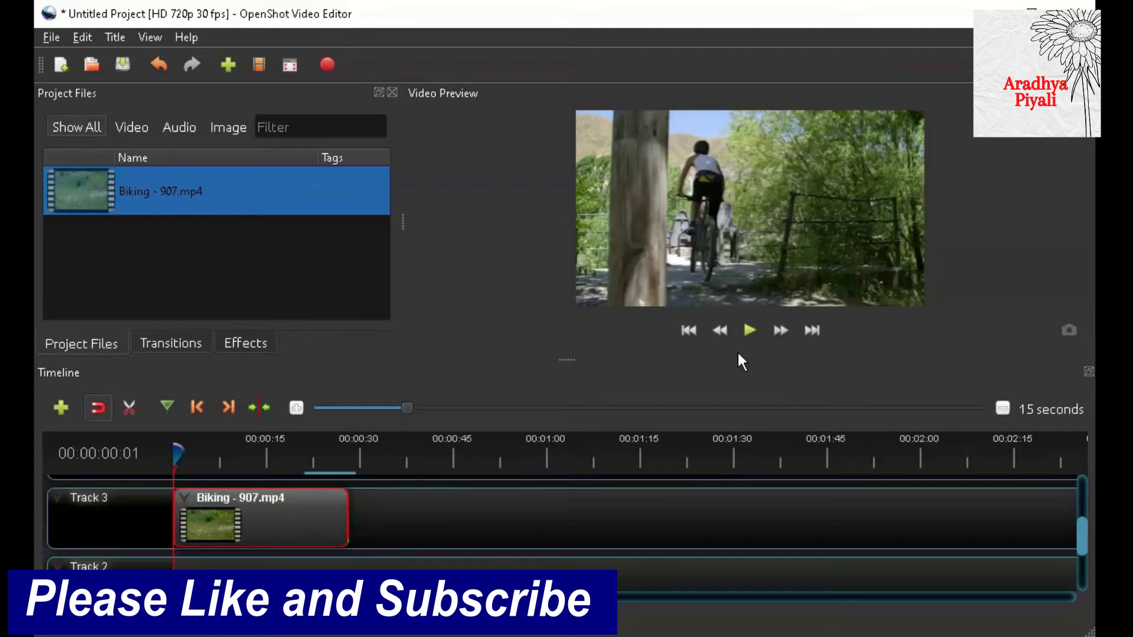
# Speed up the biking clip by setting its time to Fast, Forward, 2X, and preview part of it
pyautogui.rightClick(315, 515)
pyautogui.moveTo(391, 352)
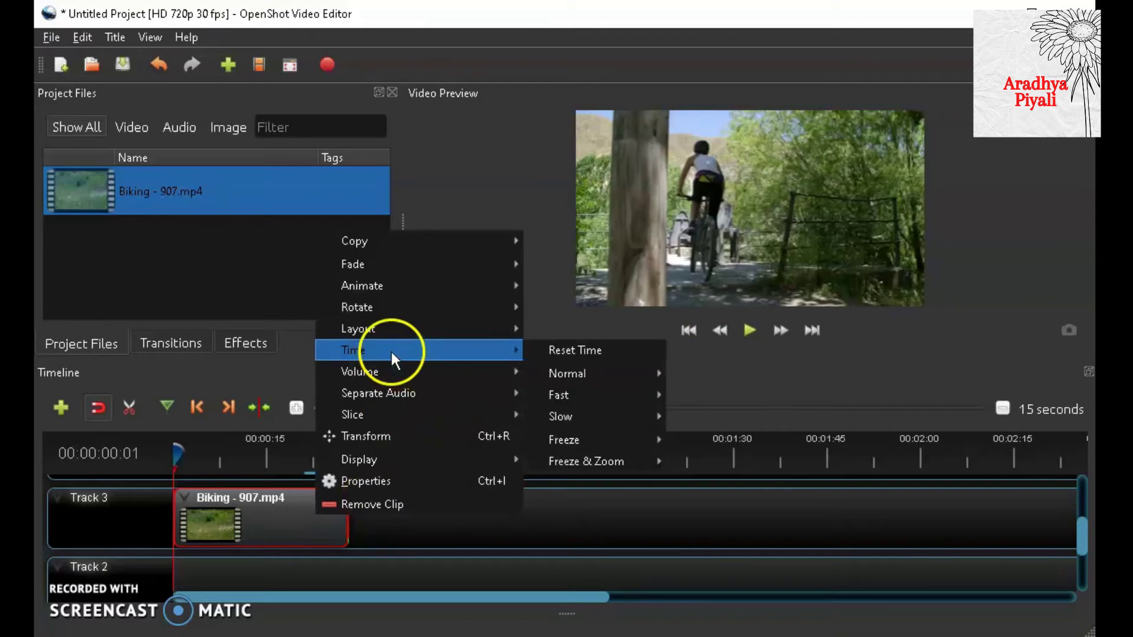
pyautogui.moveTo(575, 397)
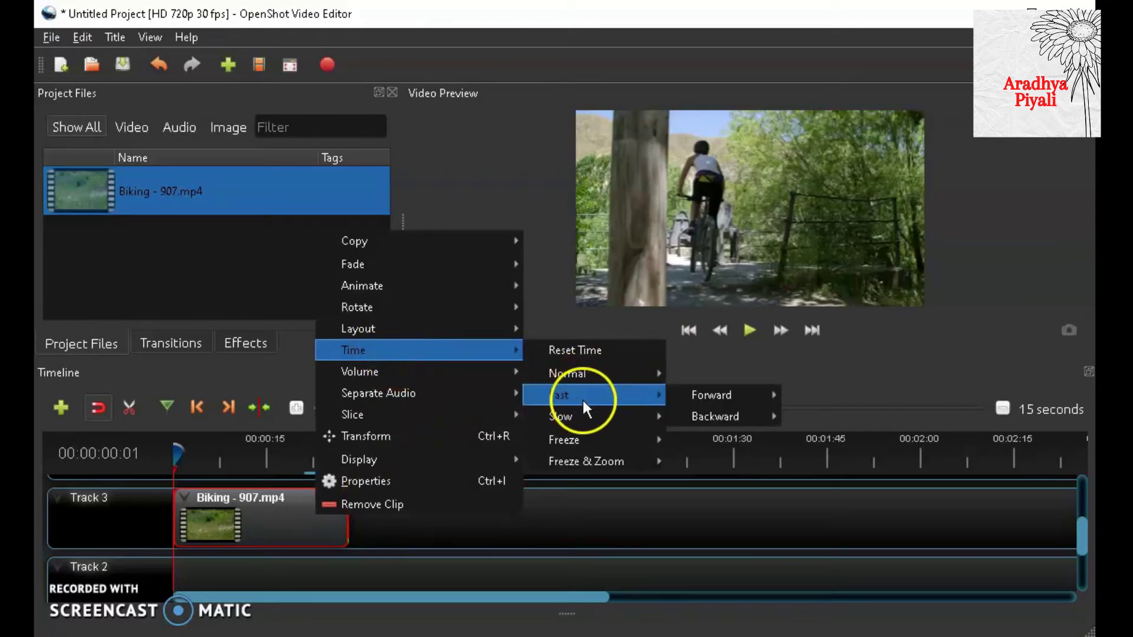
pyautogui.moveTo(712, 399)
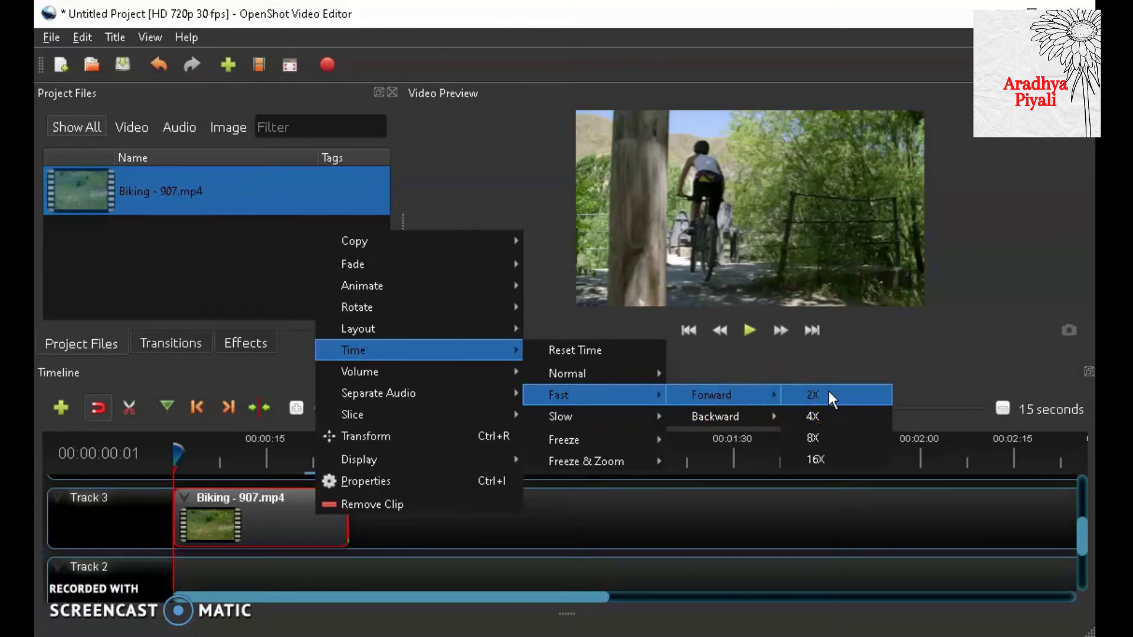
pyautogui.click(826, 409)
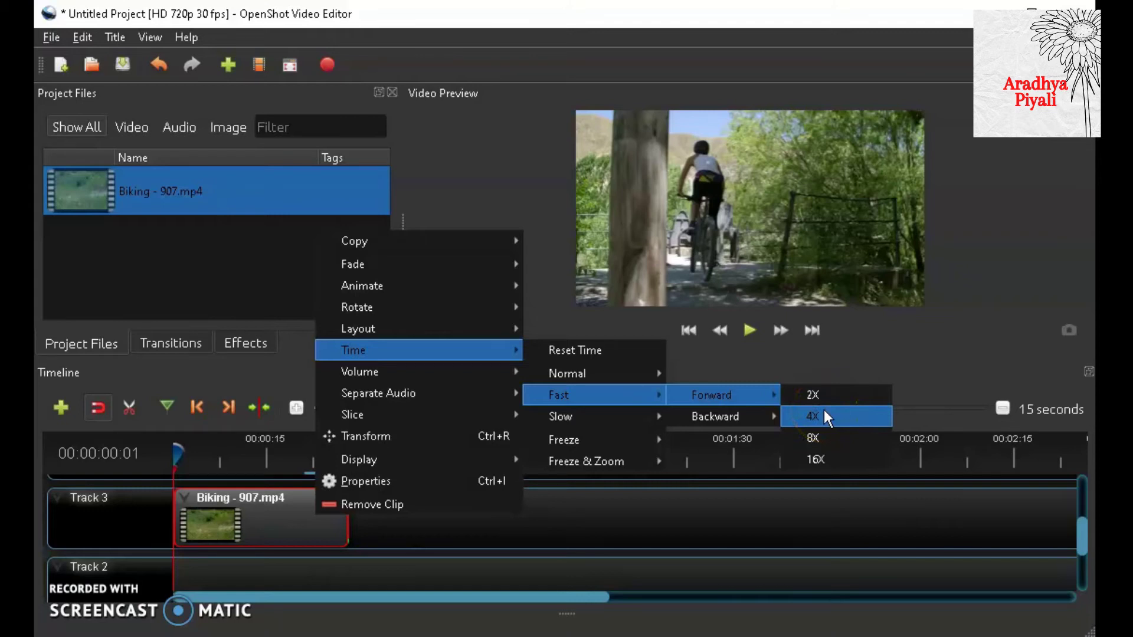
pyautogui.click(817, 435)
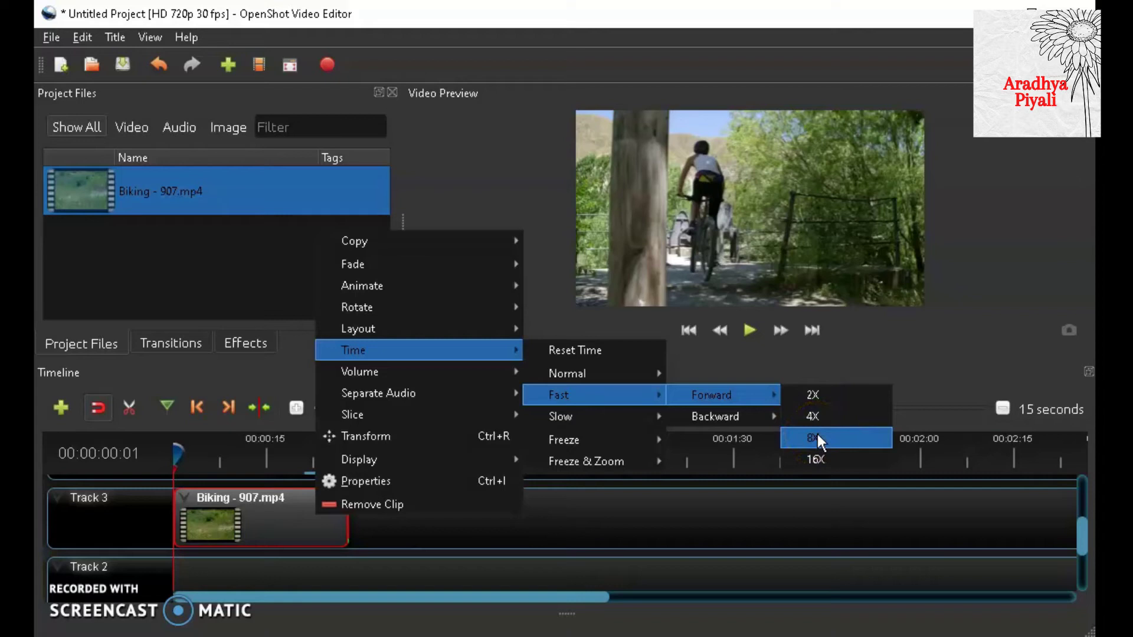
pyautogui.click(814, 460)
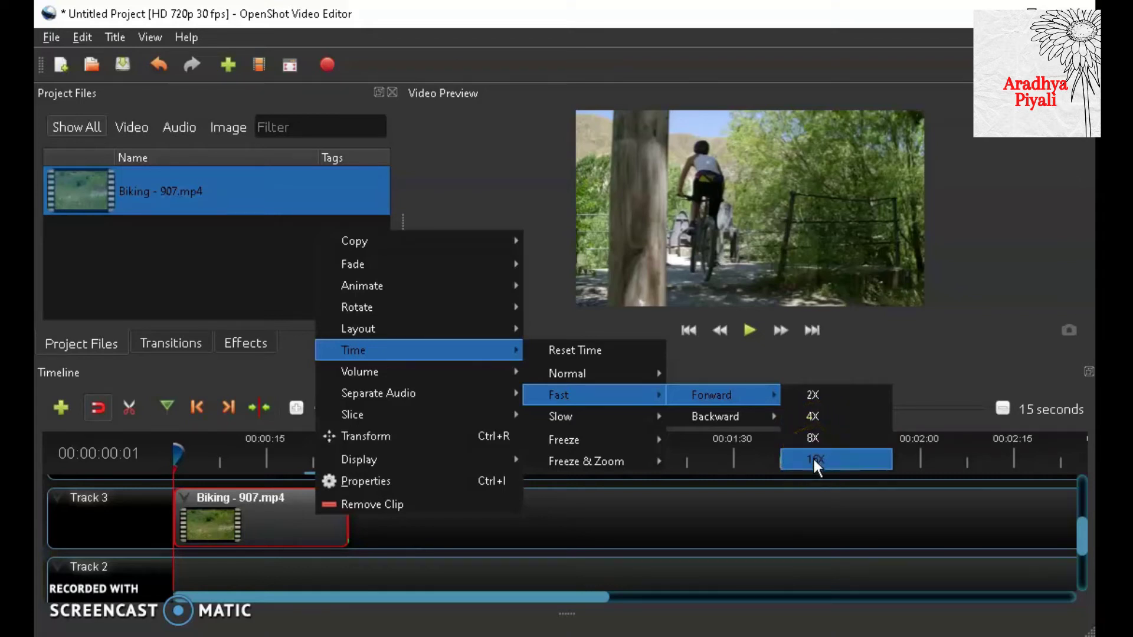
pyautogui.click(767, 413)
pyautogui.click(735, 392)
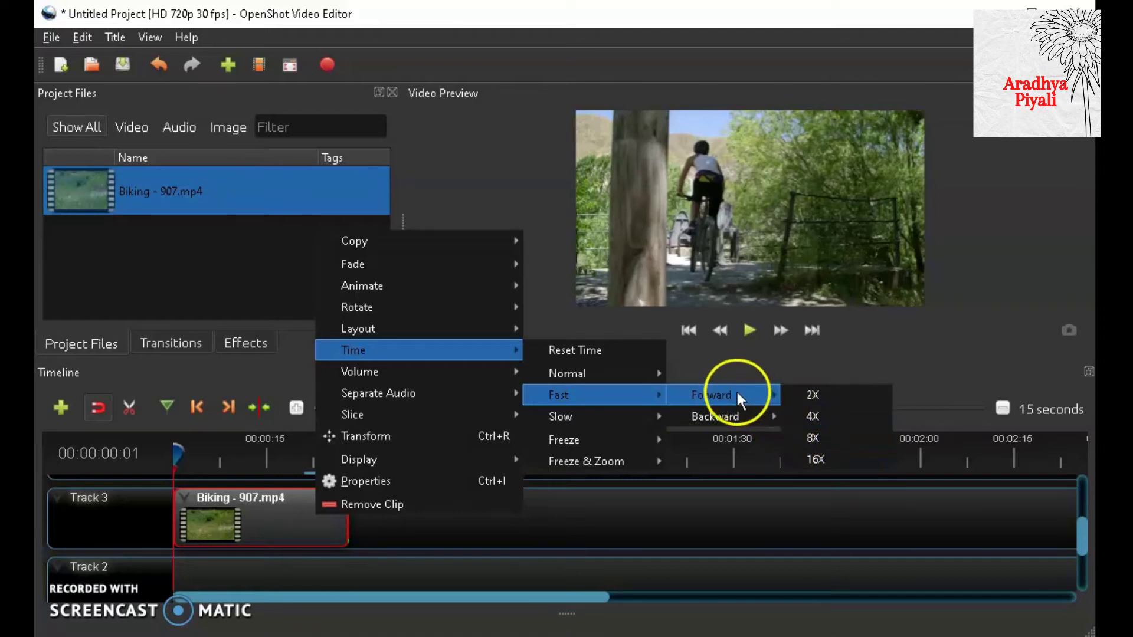
pyautogui.click(812, 395)
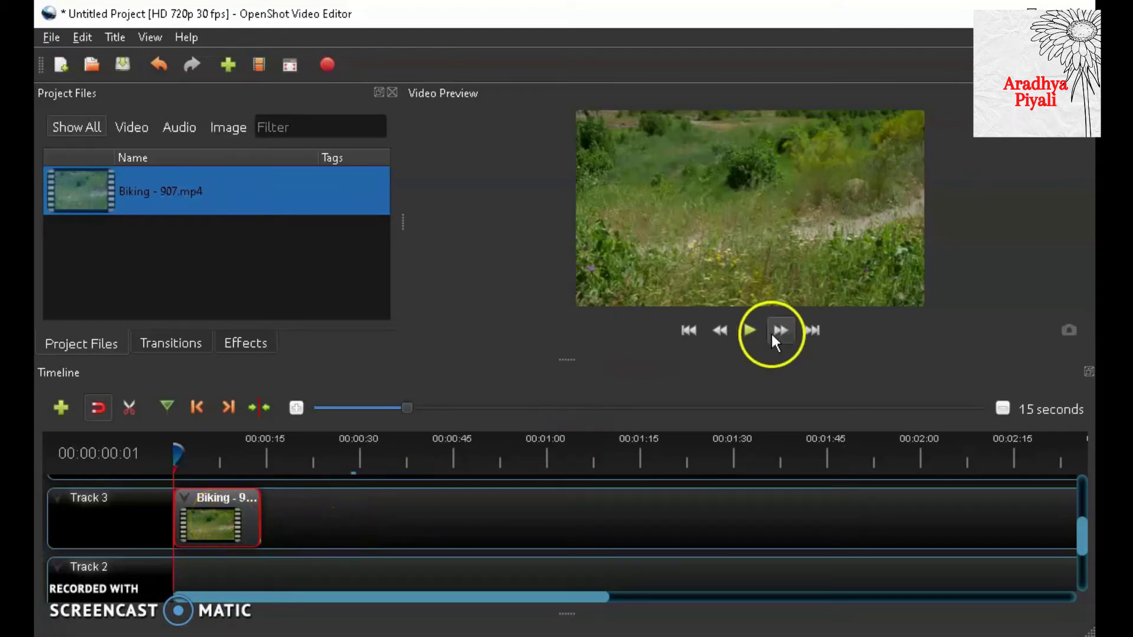
pyautogui.click(750, 332)
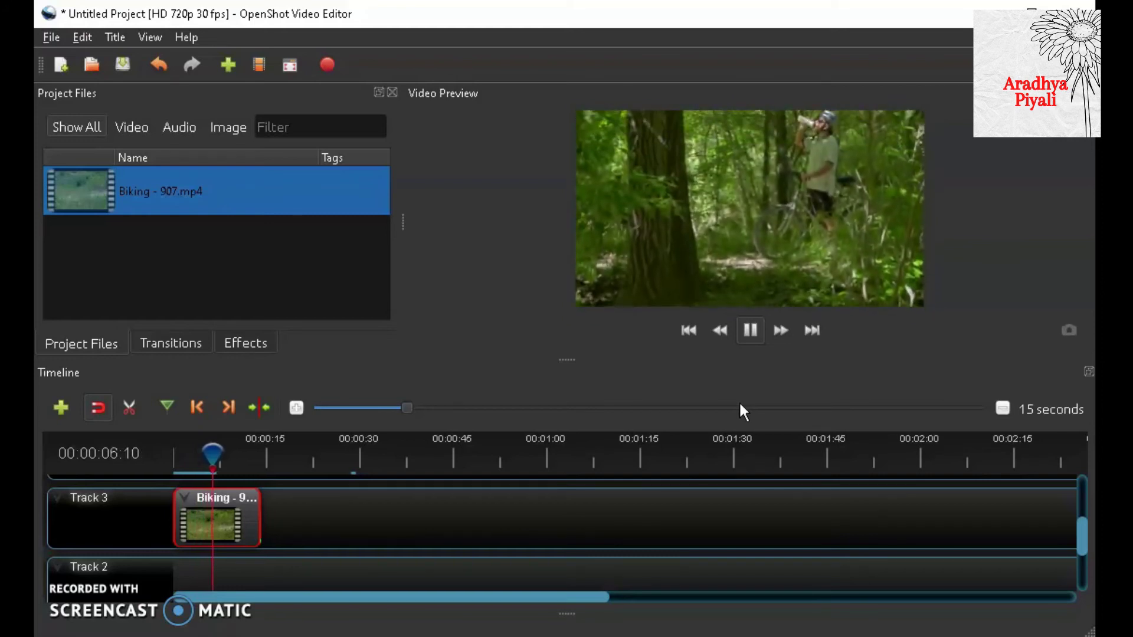
pyautogui.click(749, 331)
# Reset the time of the biking clip on Track 3 to remove the 2X speed-up
pyautogui.click(224, 518)
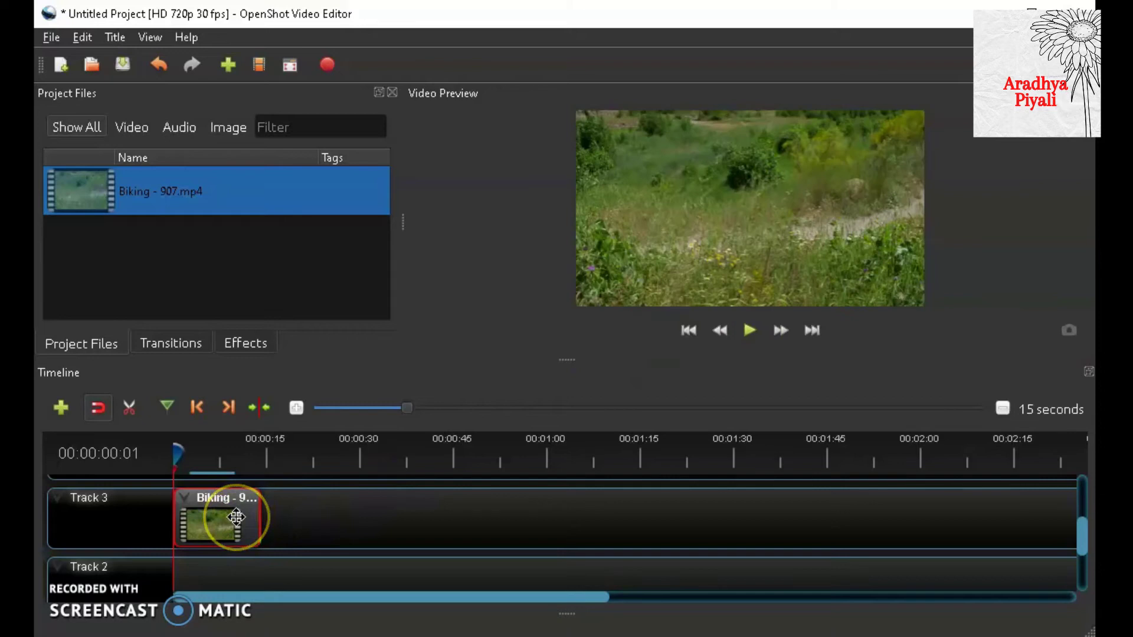
pyautogui.rightClick(237, 518)
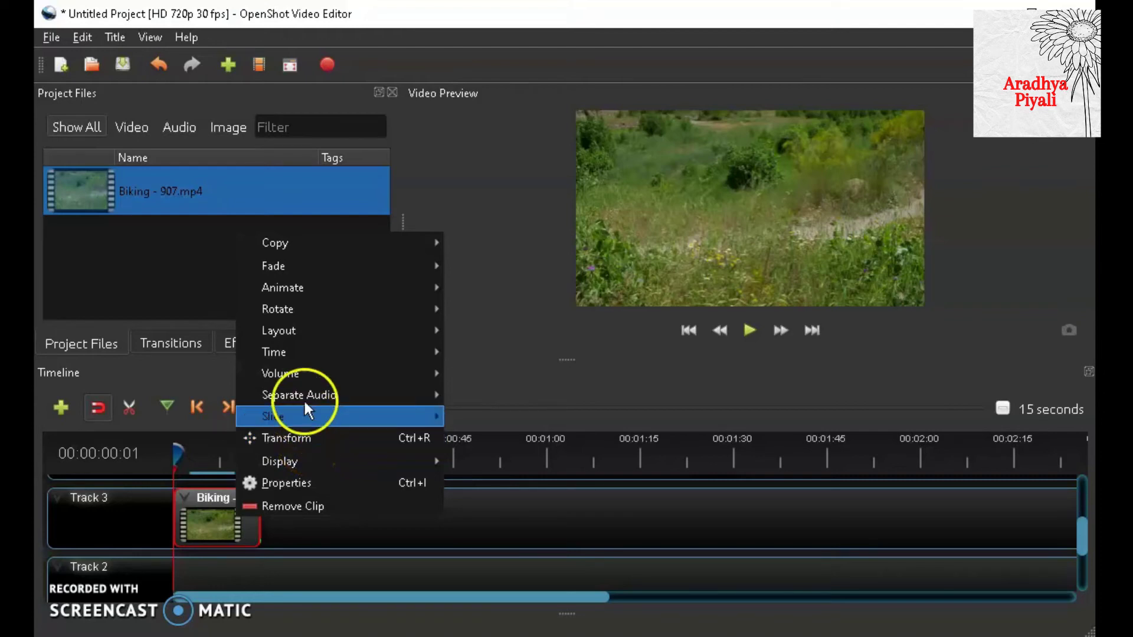
pyautogui.moveTo(303, 354)
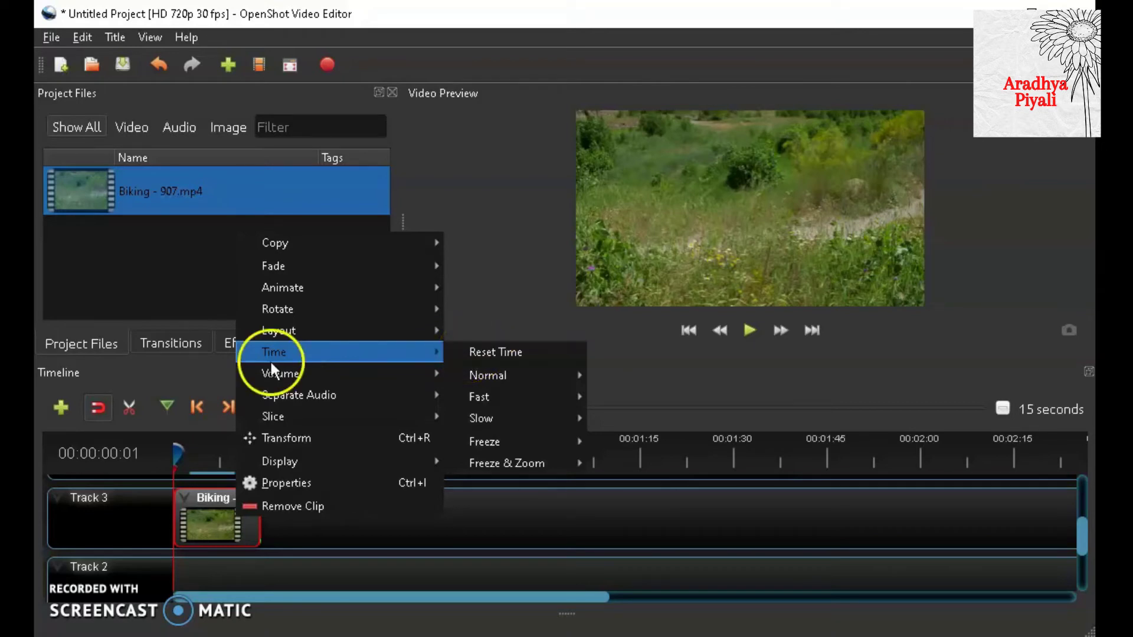
pyautogui.click(494, 345)
# Set the biking clip's time to Fast, Forward, 4X and play it in the preview
pyautogui.rightClick(303, 515)
pyautogui.moveTo(388, 351)
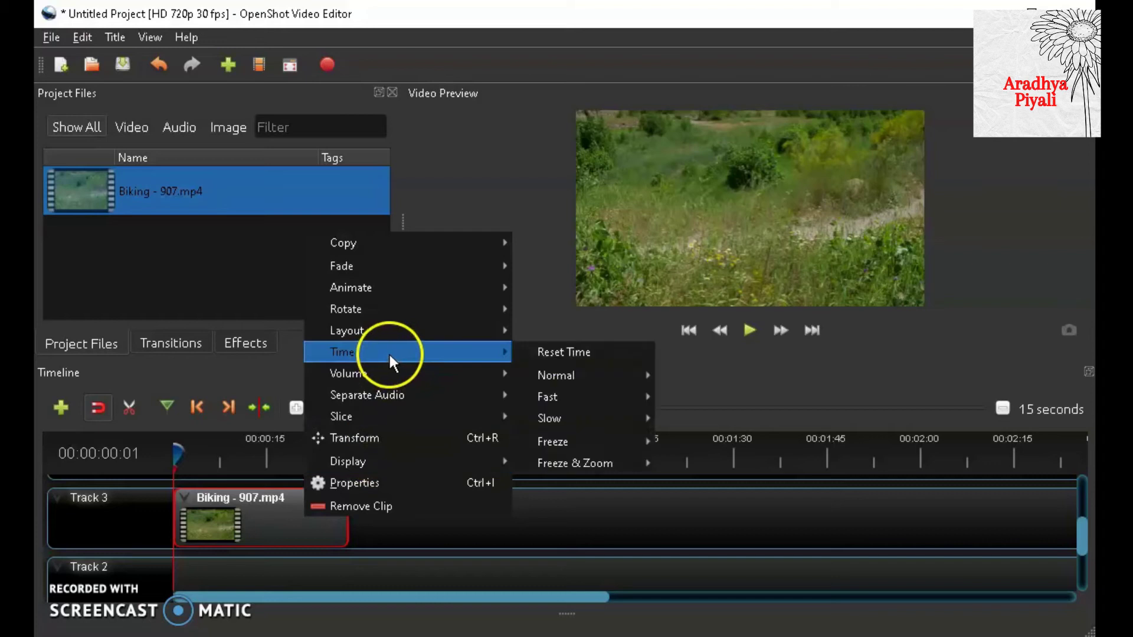
pyautogui.moveTo(547, 397)
pyautogui.moveTo(728, 396)
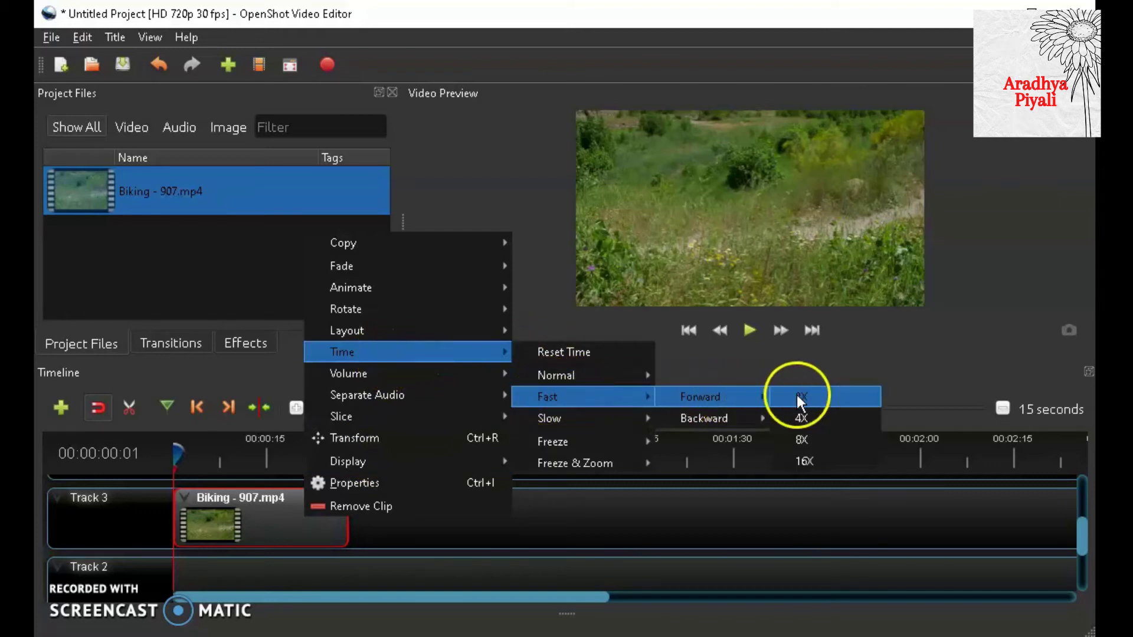
pyautogui.click(821, 415)
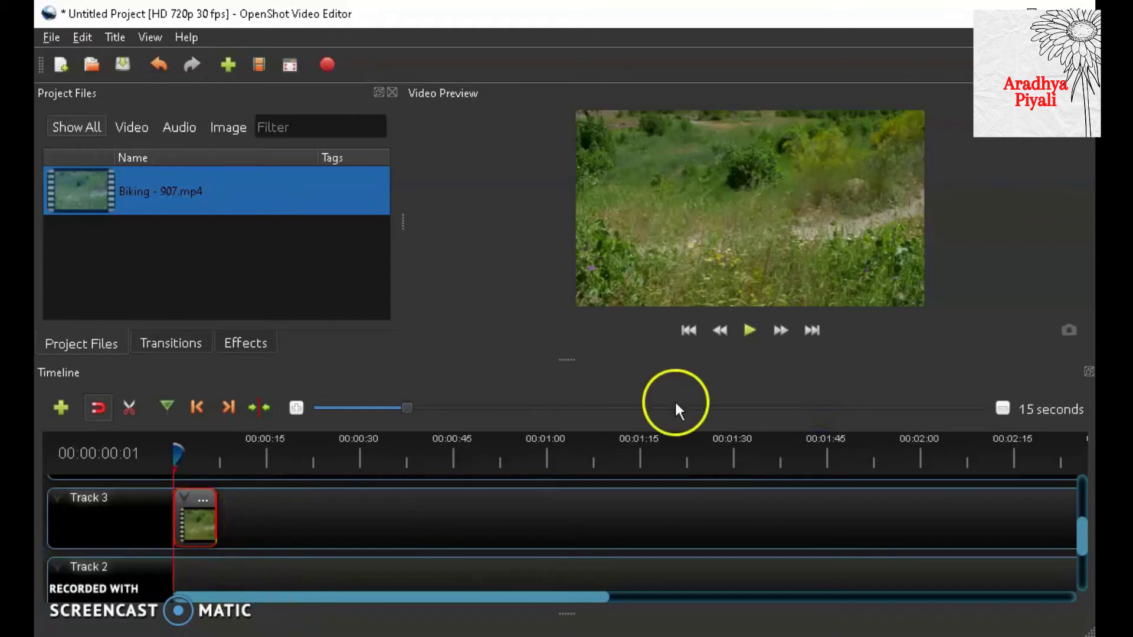
pyautogui.click(746, 327)
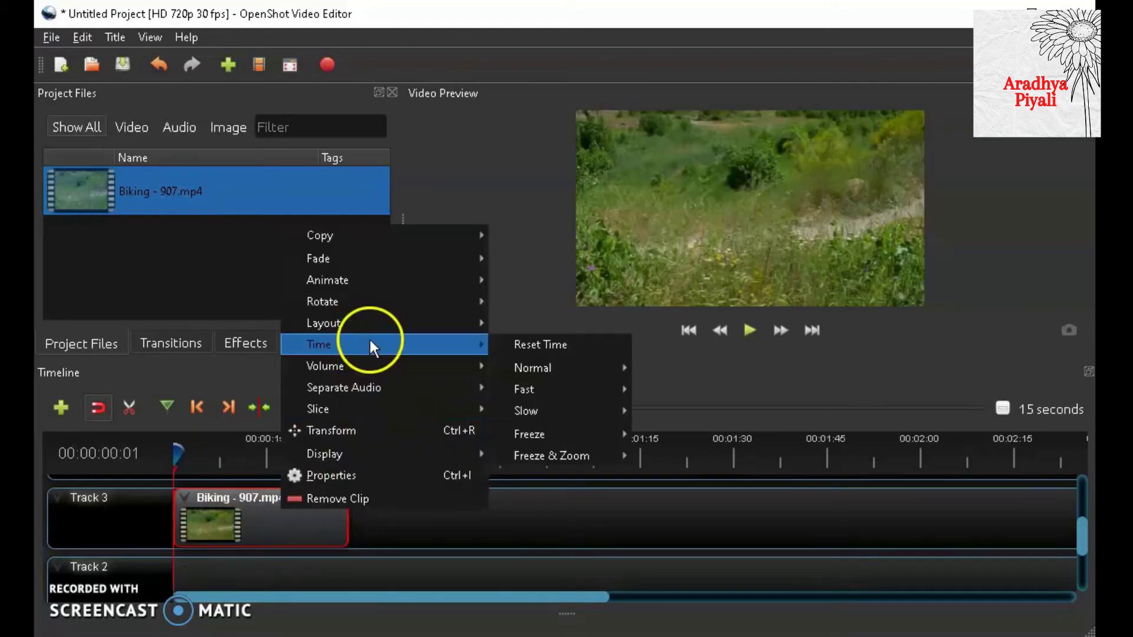
# Set the biking clip's time to Fast, Backward, 2X and play it in the preview
pyautogui.moveTo(559, 389)
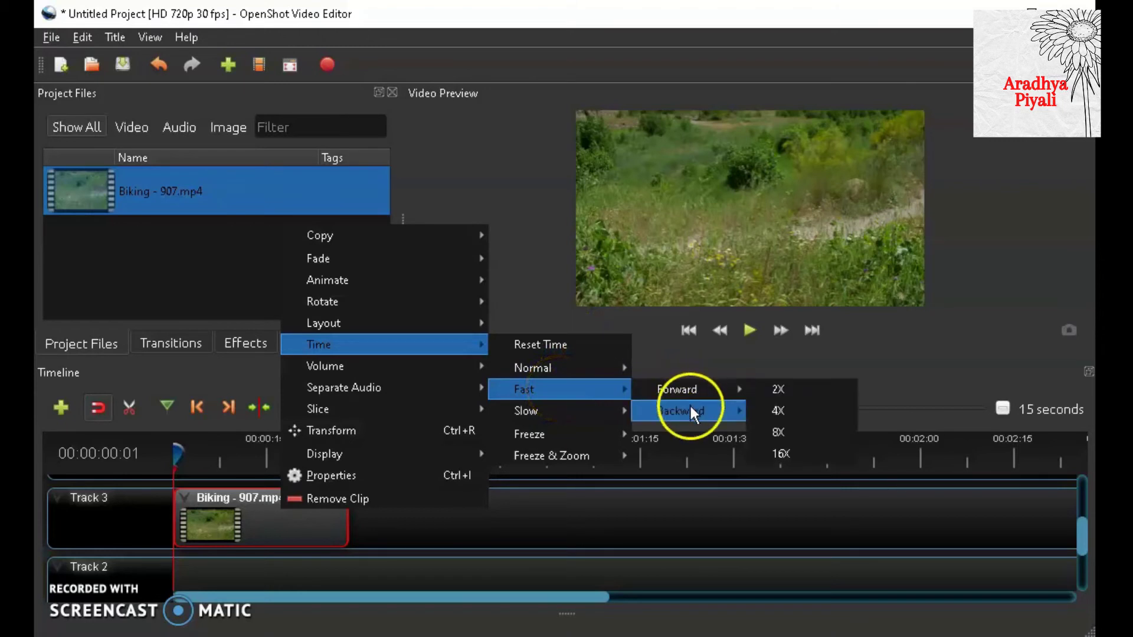
pyautogui.moveTo(689, 404)
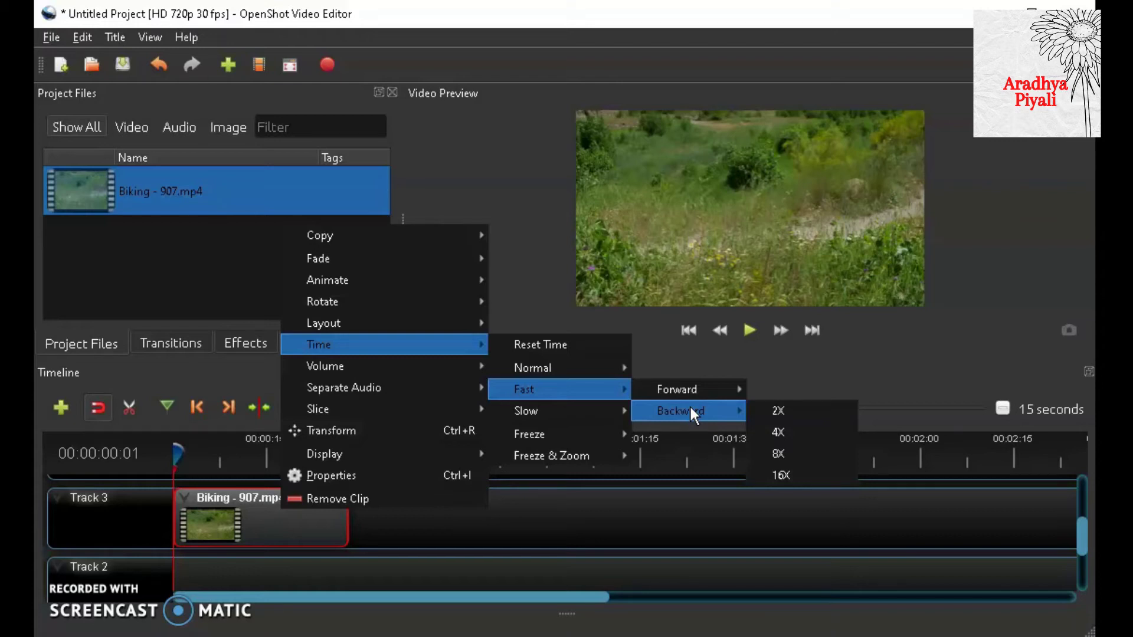
pyautogui.click(781, 409)
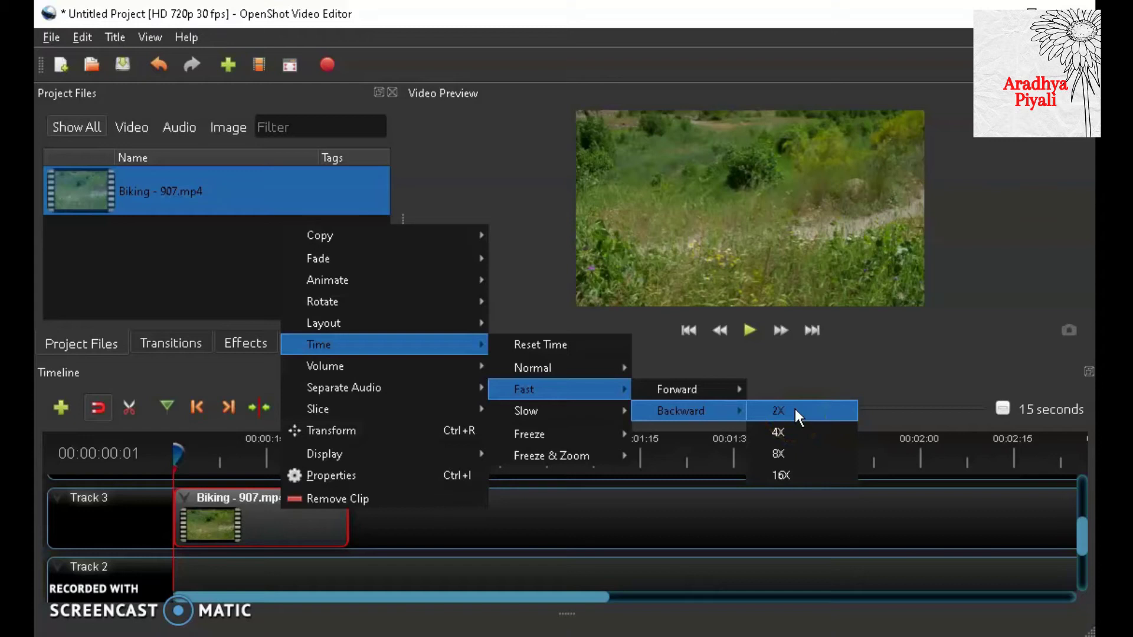
pyautogui.moveTo(795, 409); pyautogui.dragTo(791, 433)
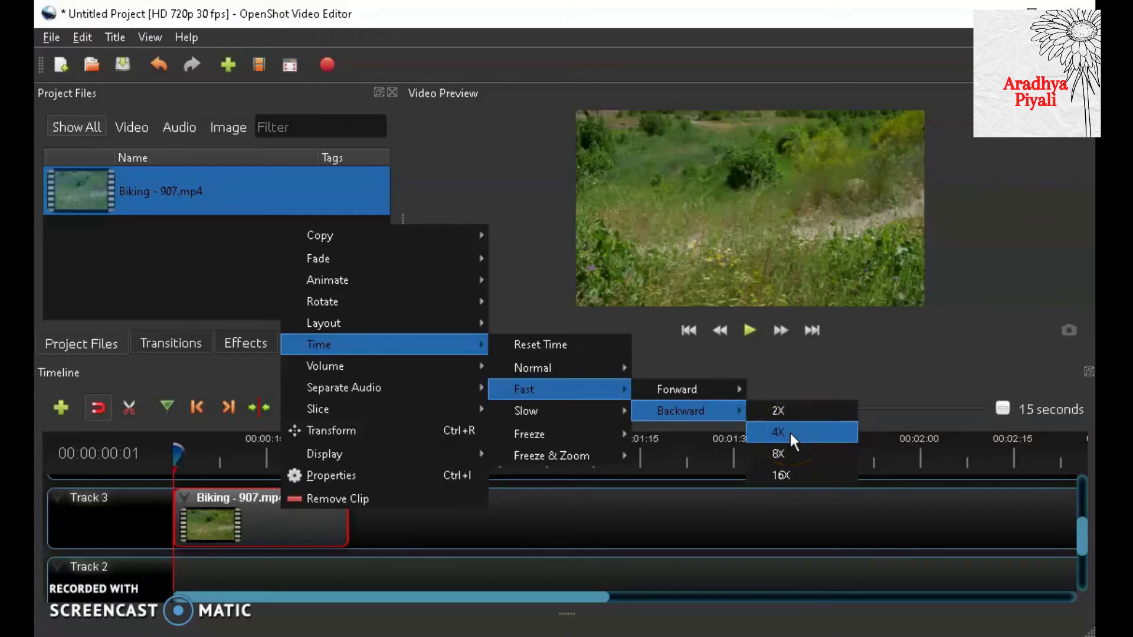
pyautogui.moveTo(679, 410); pyautogui.dragTo(802, 408)
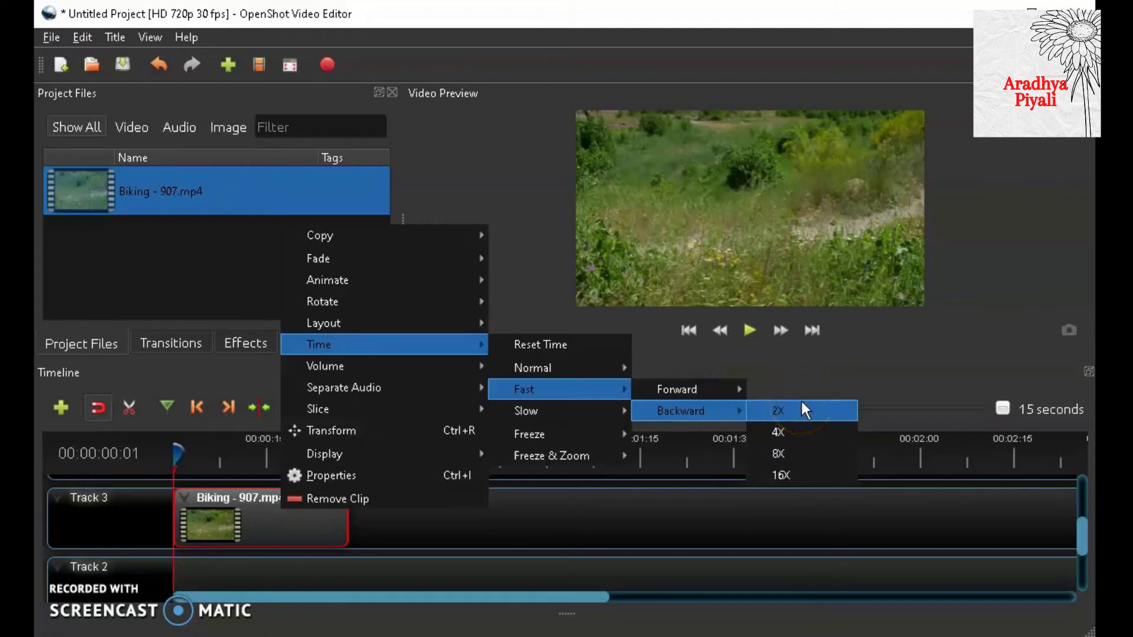
pyautogui.click(802, 409)
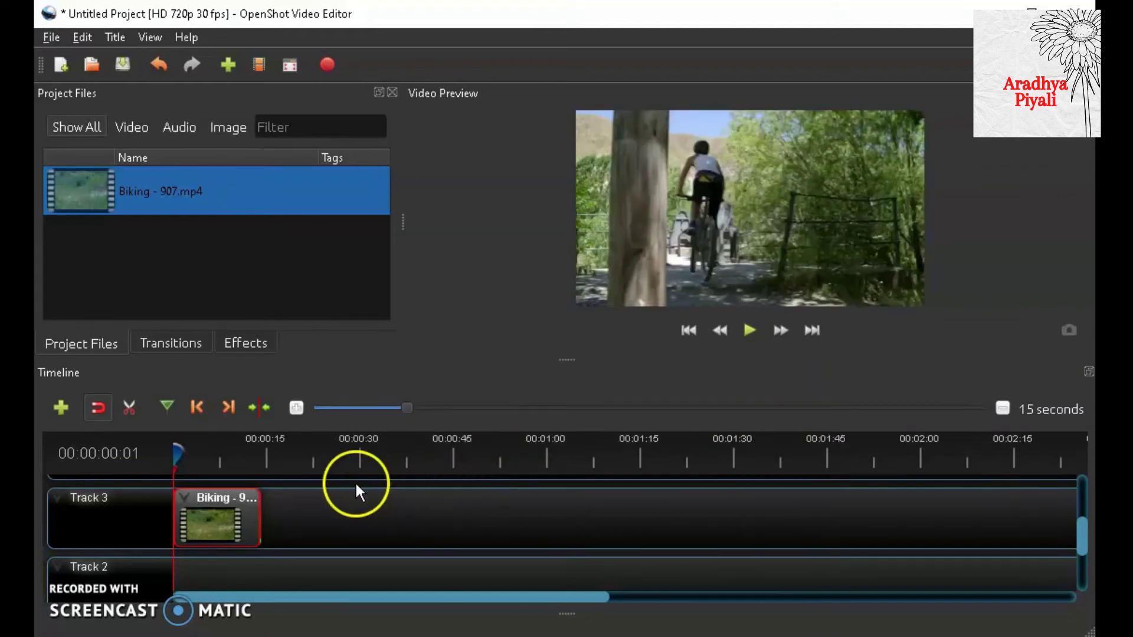
pyautogui.click(745, 329)
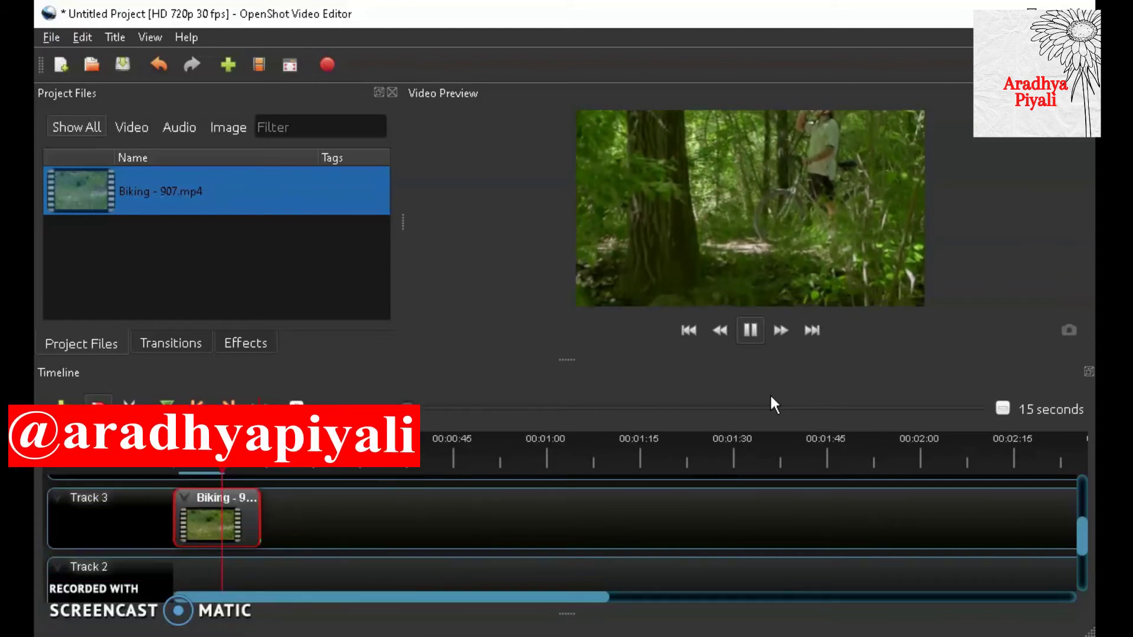
pyautogui.click(751, 331)
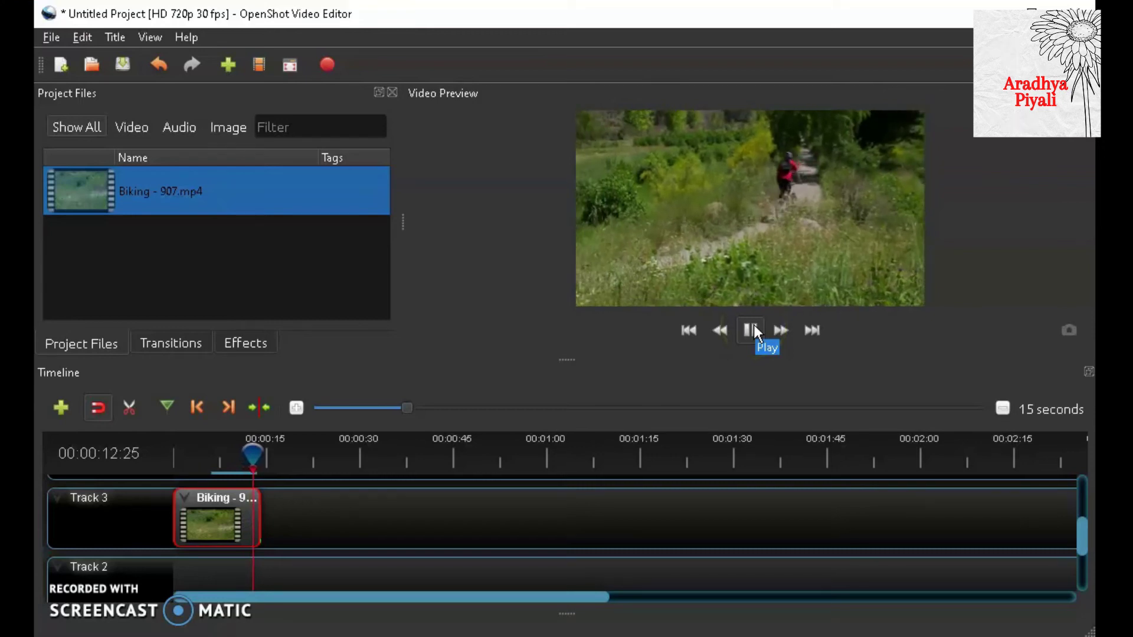
pyautogui.click(752, 327)
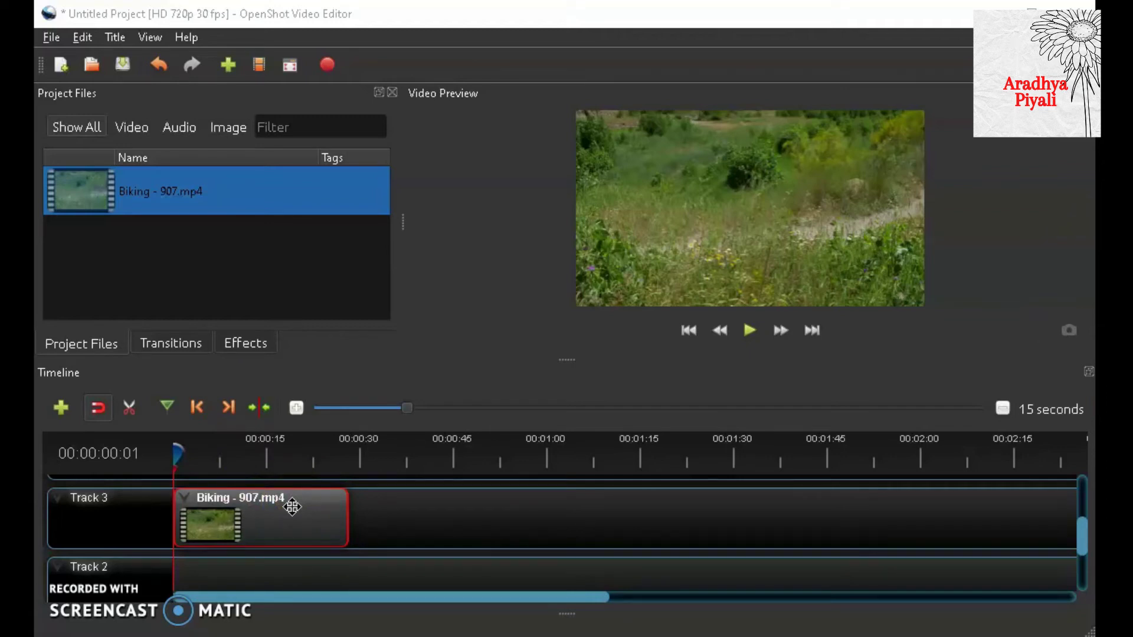
# Slow down the biking clip on Track 3 by setting its time to Slow, Forward, 1/2X, and play it in the preview
pyautogui.rightClick(292, 507)
pyautogui.moveTo(395, 342)
pyautogui.moveTo(546, 407)
pyautogui.moveTo(696, 409)
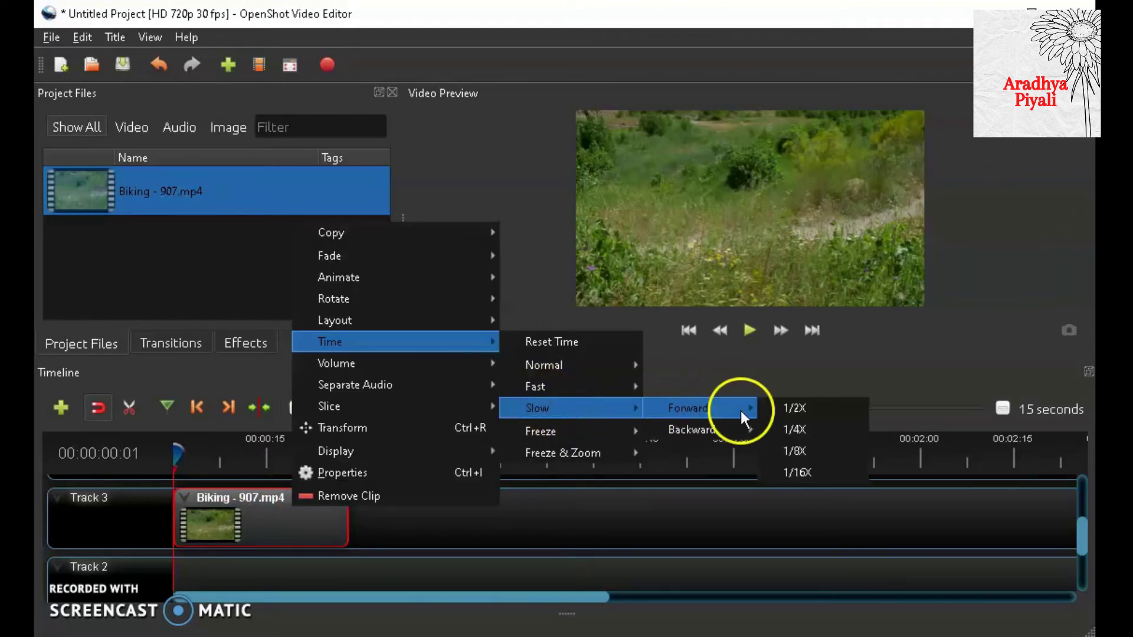
pyautogui.click(803, 412)
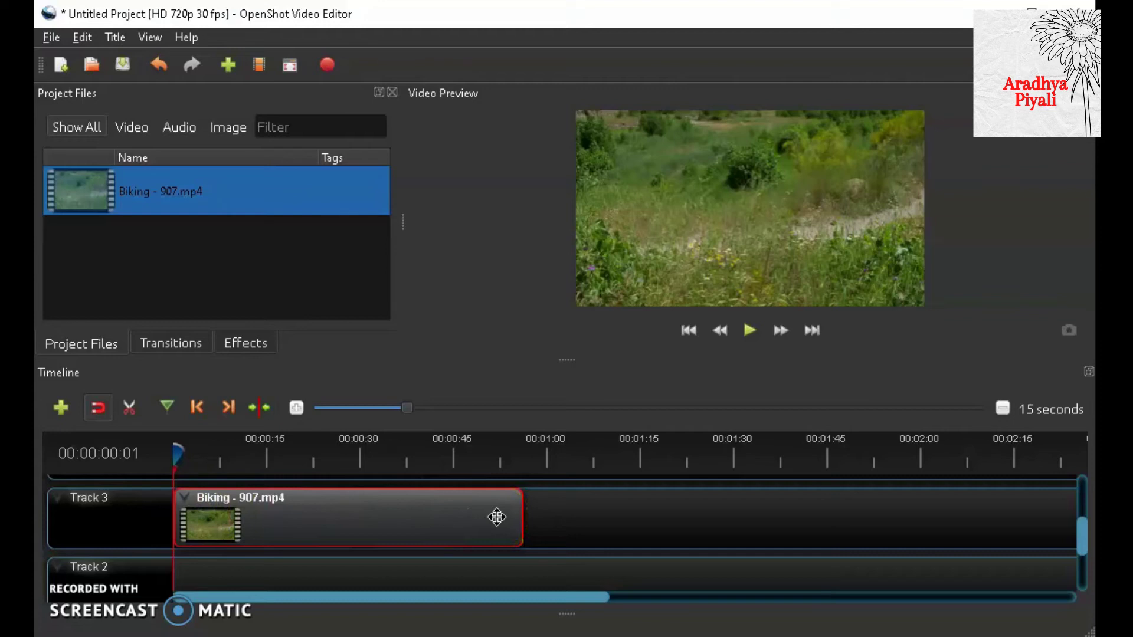
pyautogui.click(213, 496)
pyautogui.click(273, 495)
pyautogui.click(352, 520)
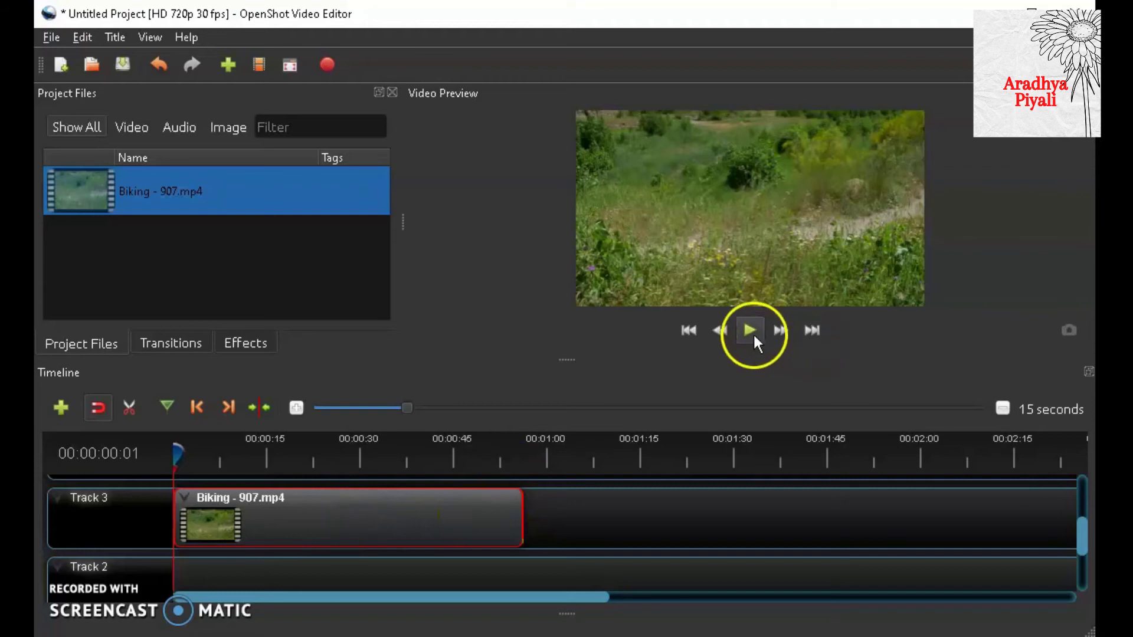
pyautogui.click(754, 335)
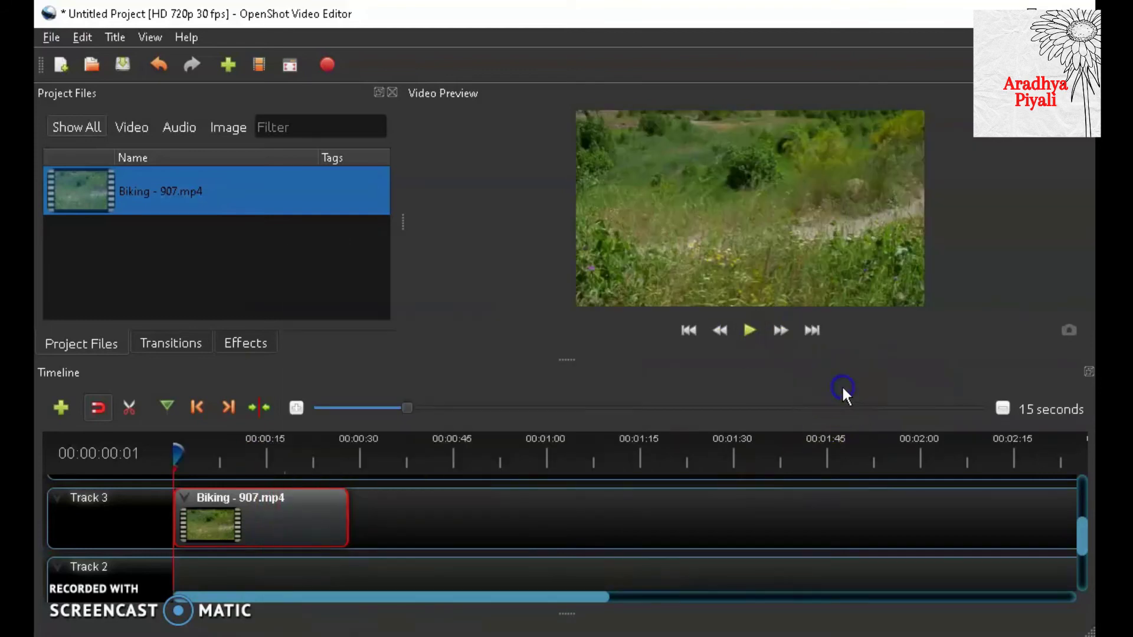
# Set the biking clip's time to Slow, Forward, 1/4X and start playing it in the preview
pyautogui.click(283, 518)
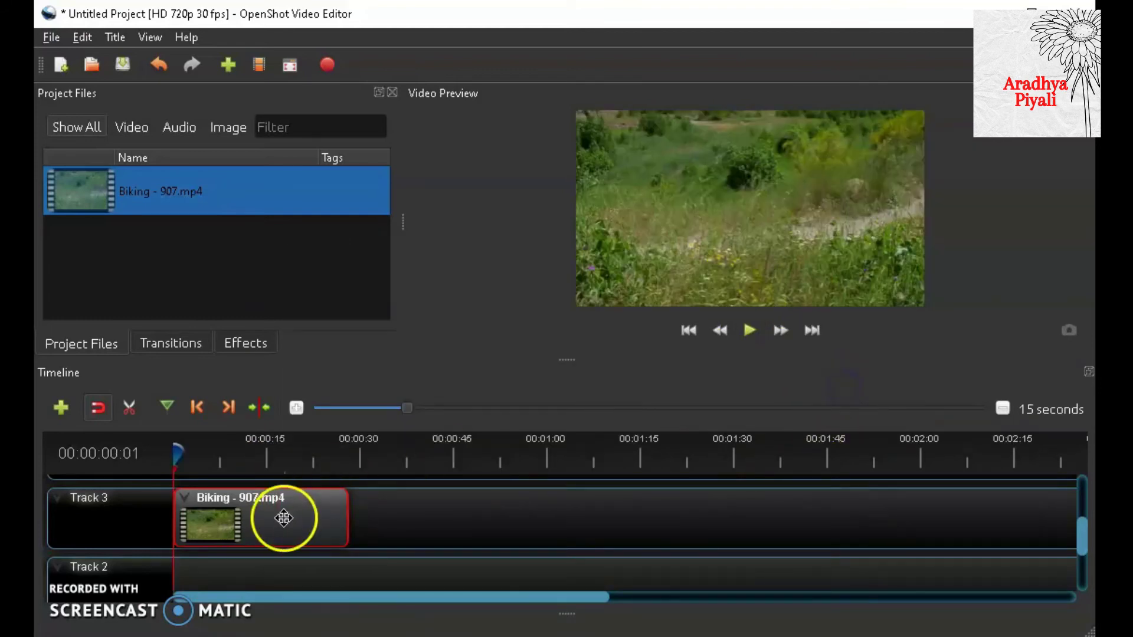
pyautogui.rightClick(284, 518)
pyautogui.moveTo(347, 353)
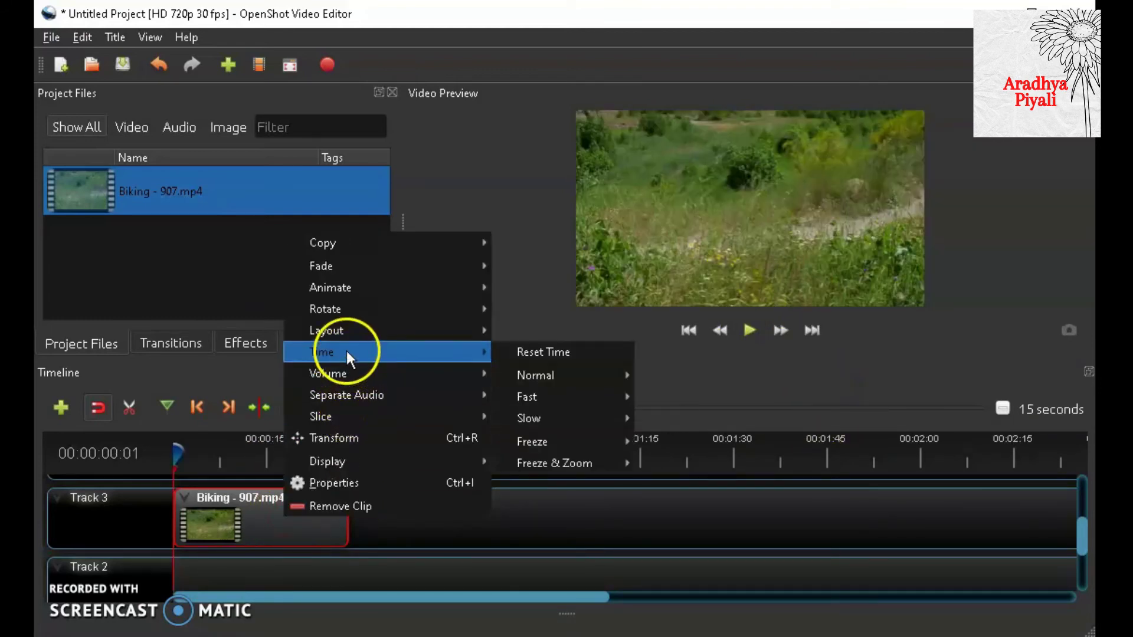
pyautogui.moveTo(530, 421)
pyautogui.moveTo(688, 420)
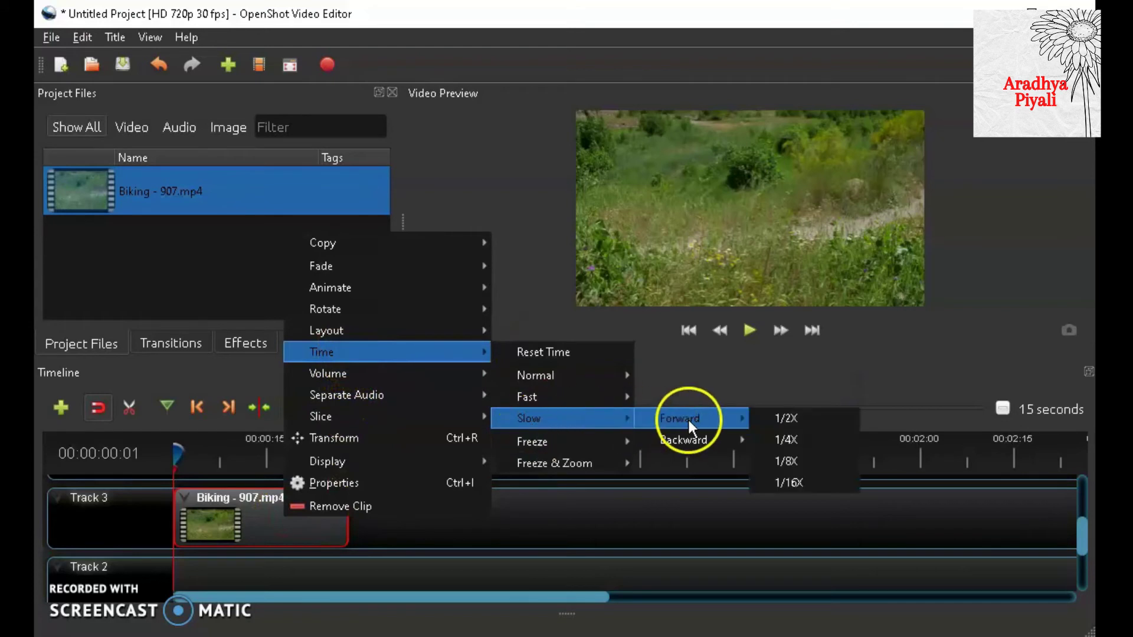
pyautogui.click(790, 443)
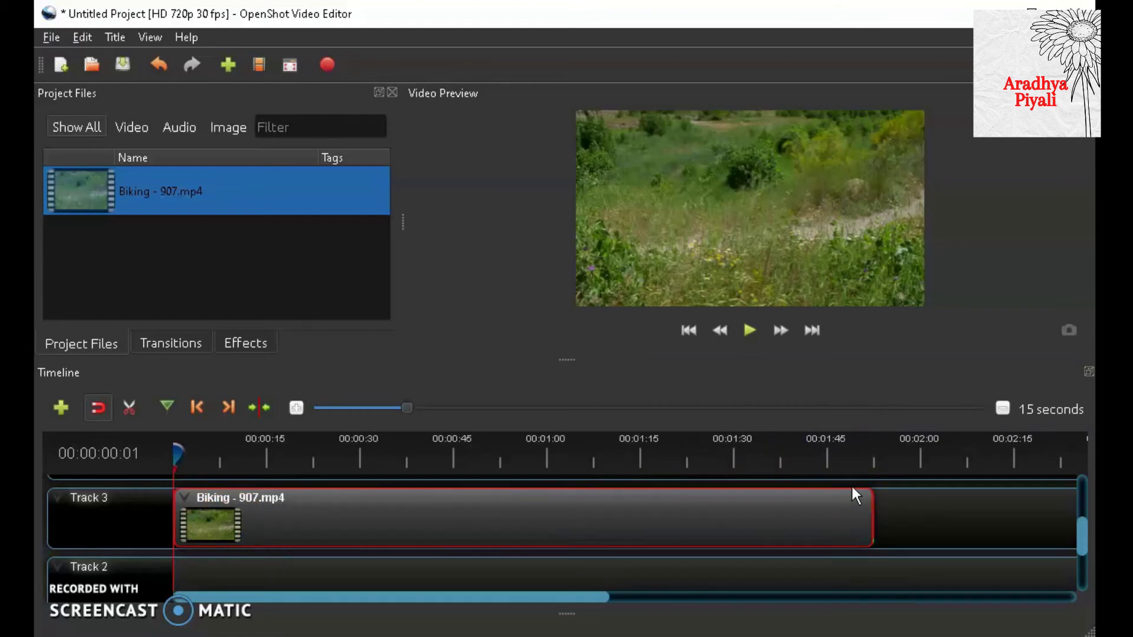
pyautogui.click(749, 331)
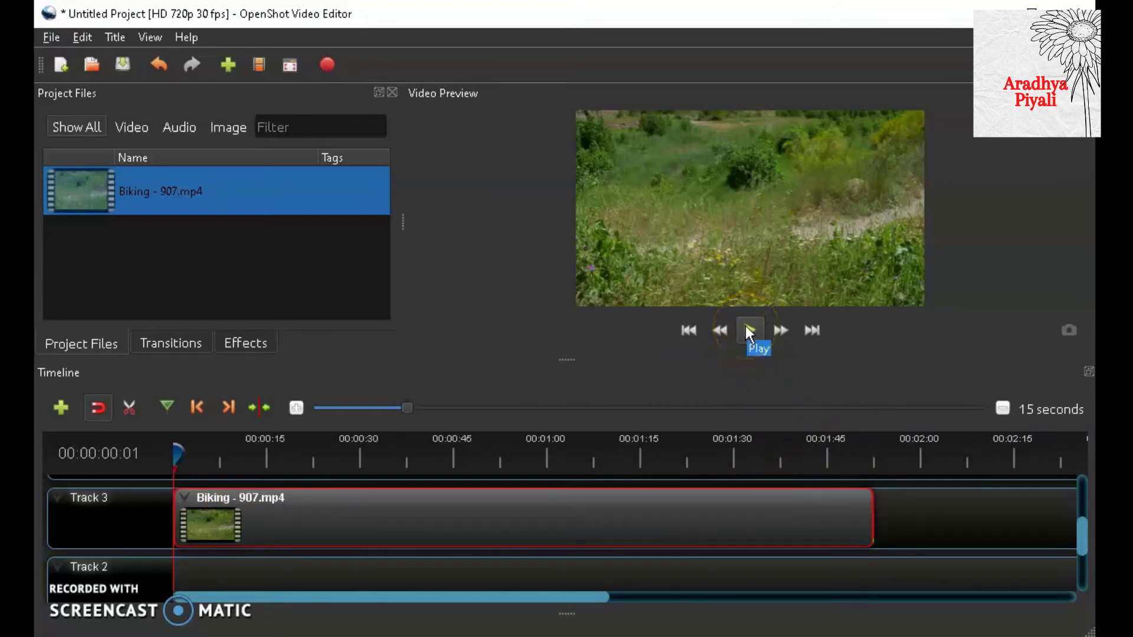